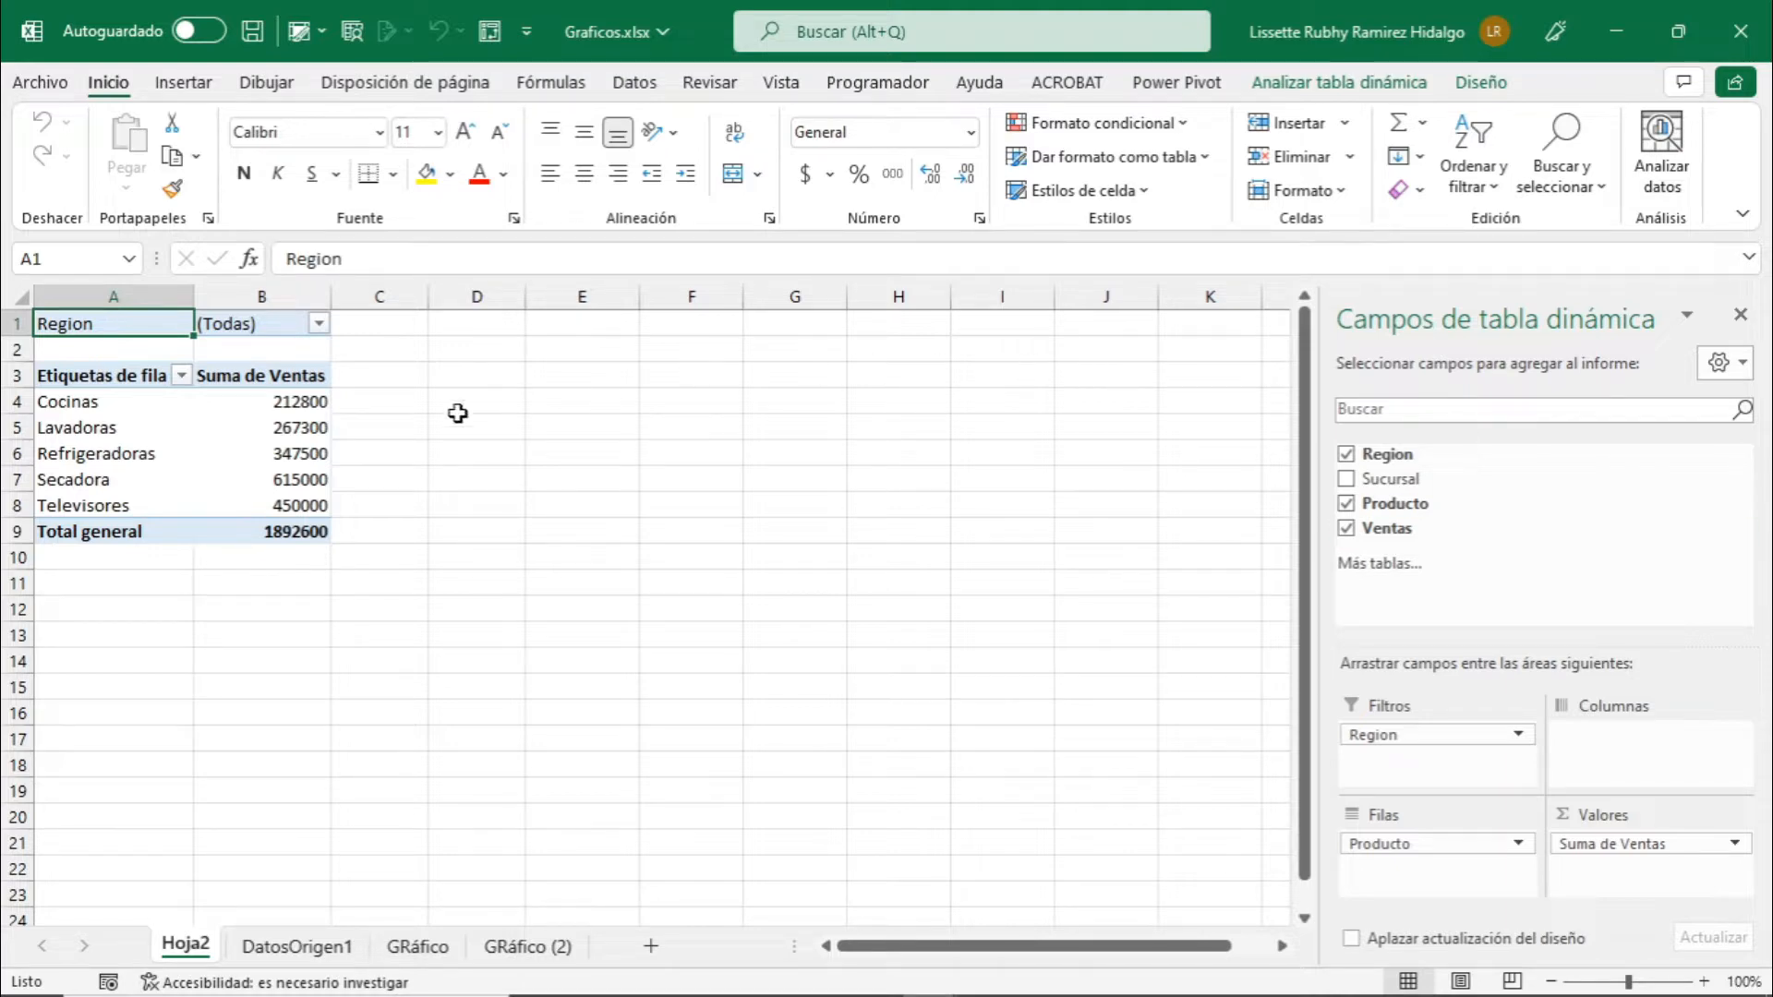
left_click(233, 451)
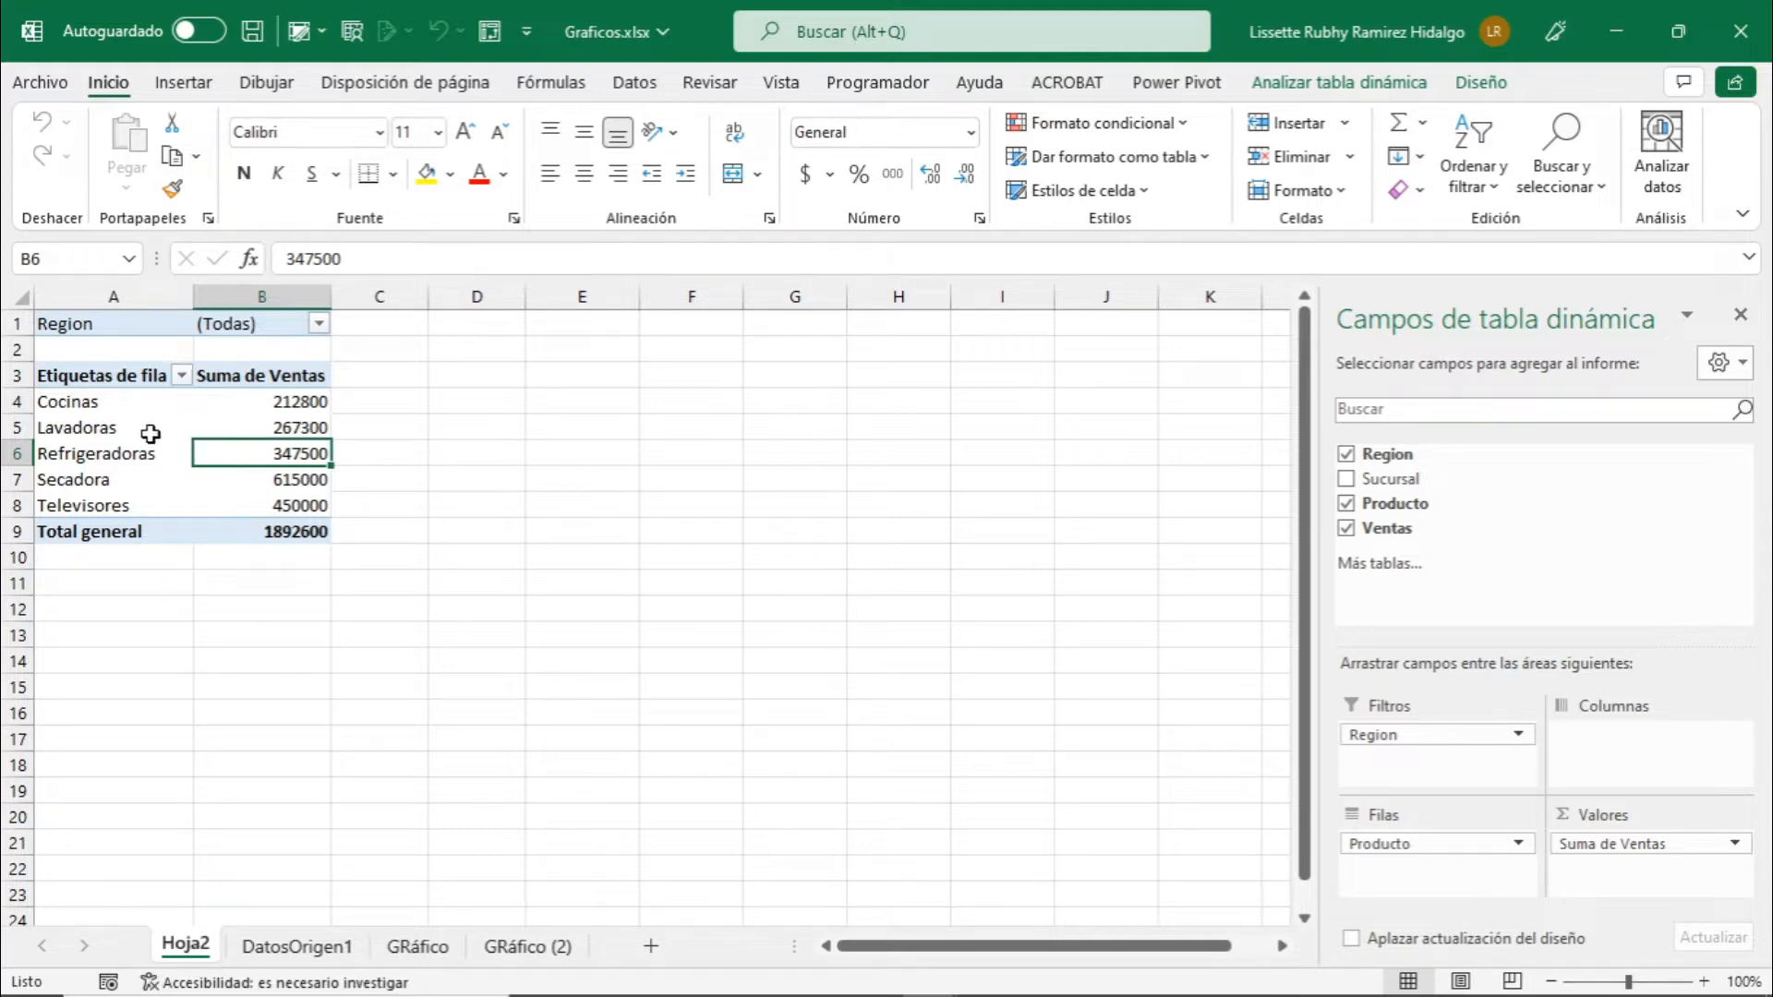
left_click(148, 433)
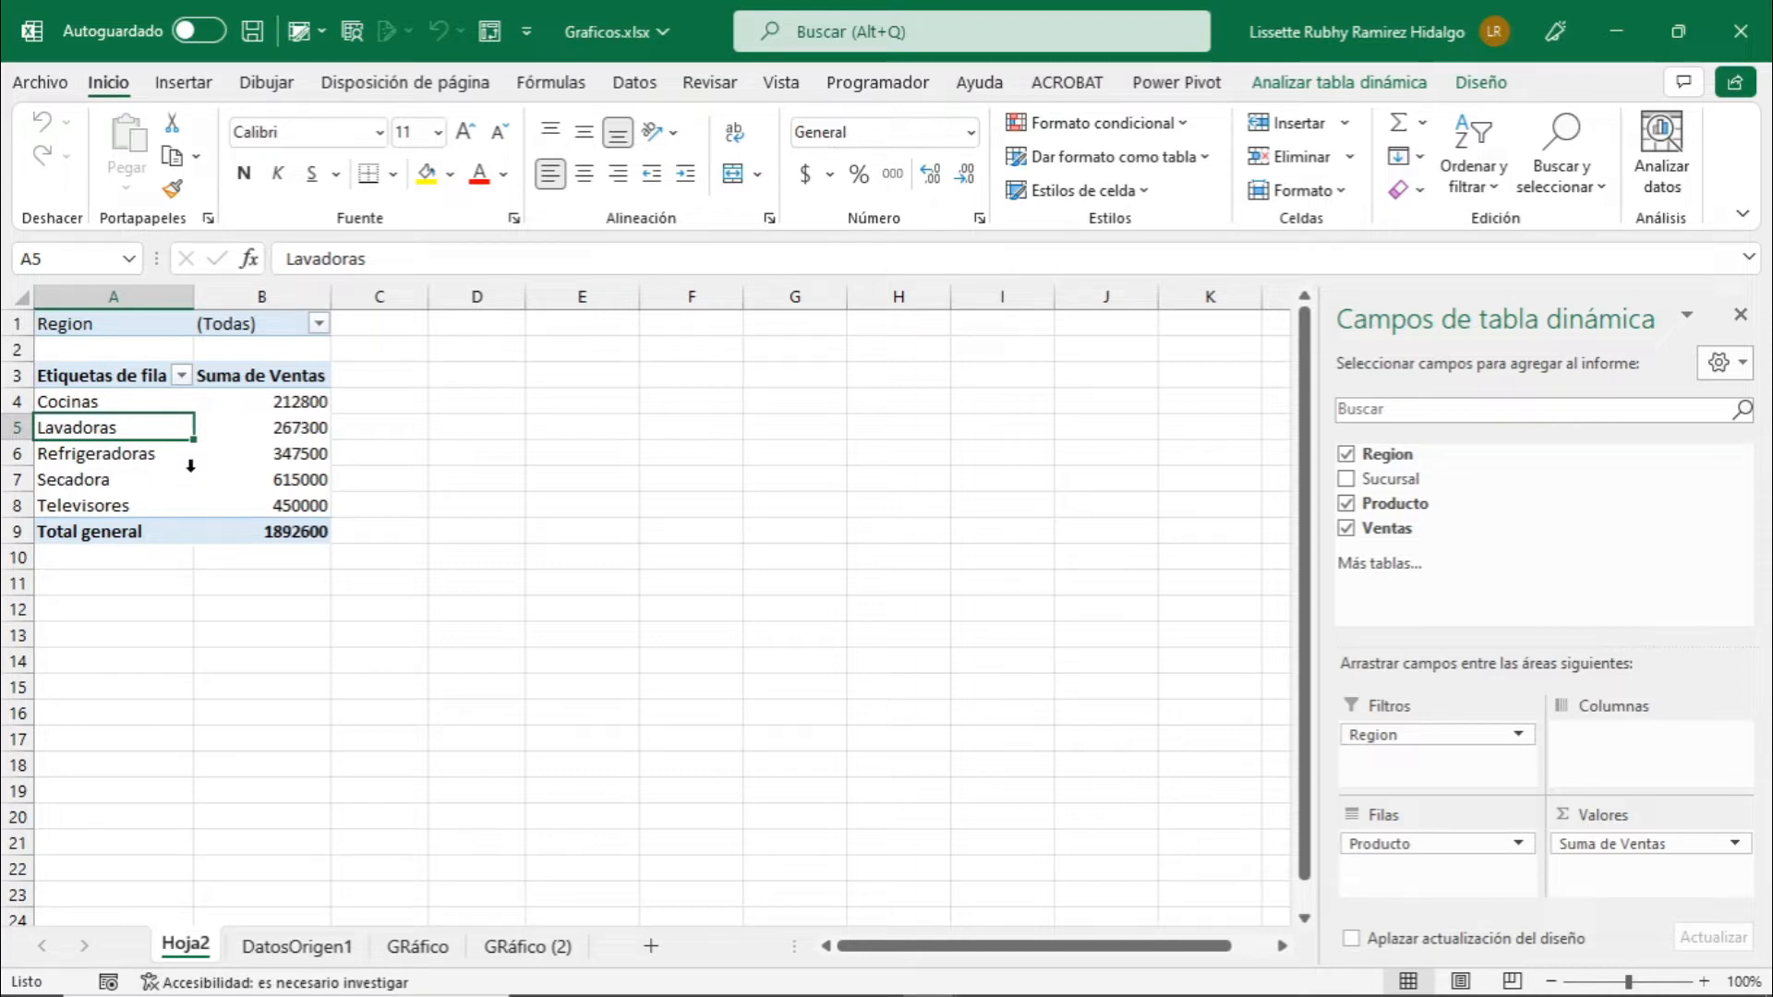
mouse_move(219, 462)
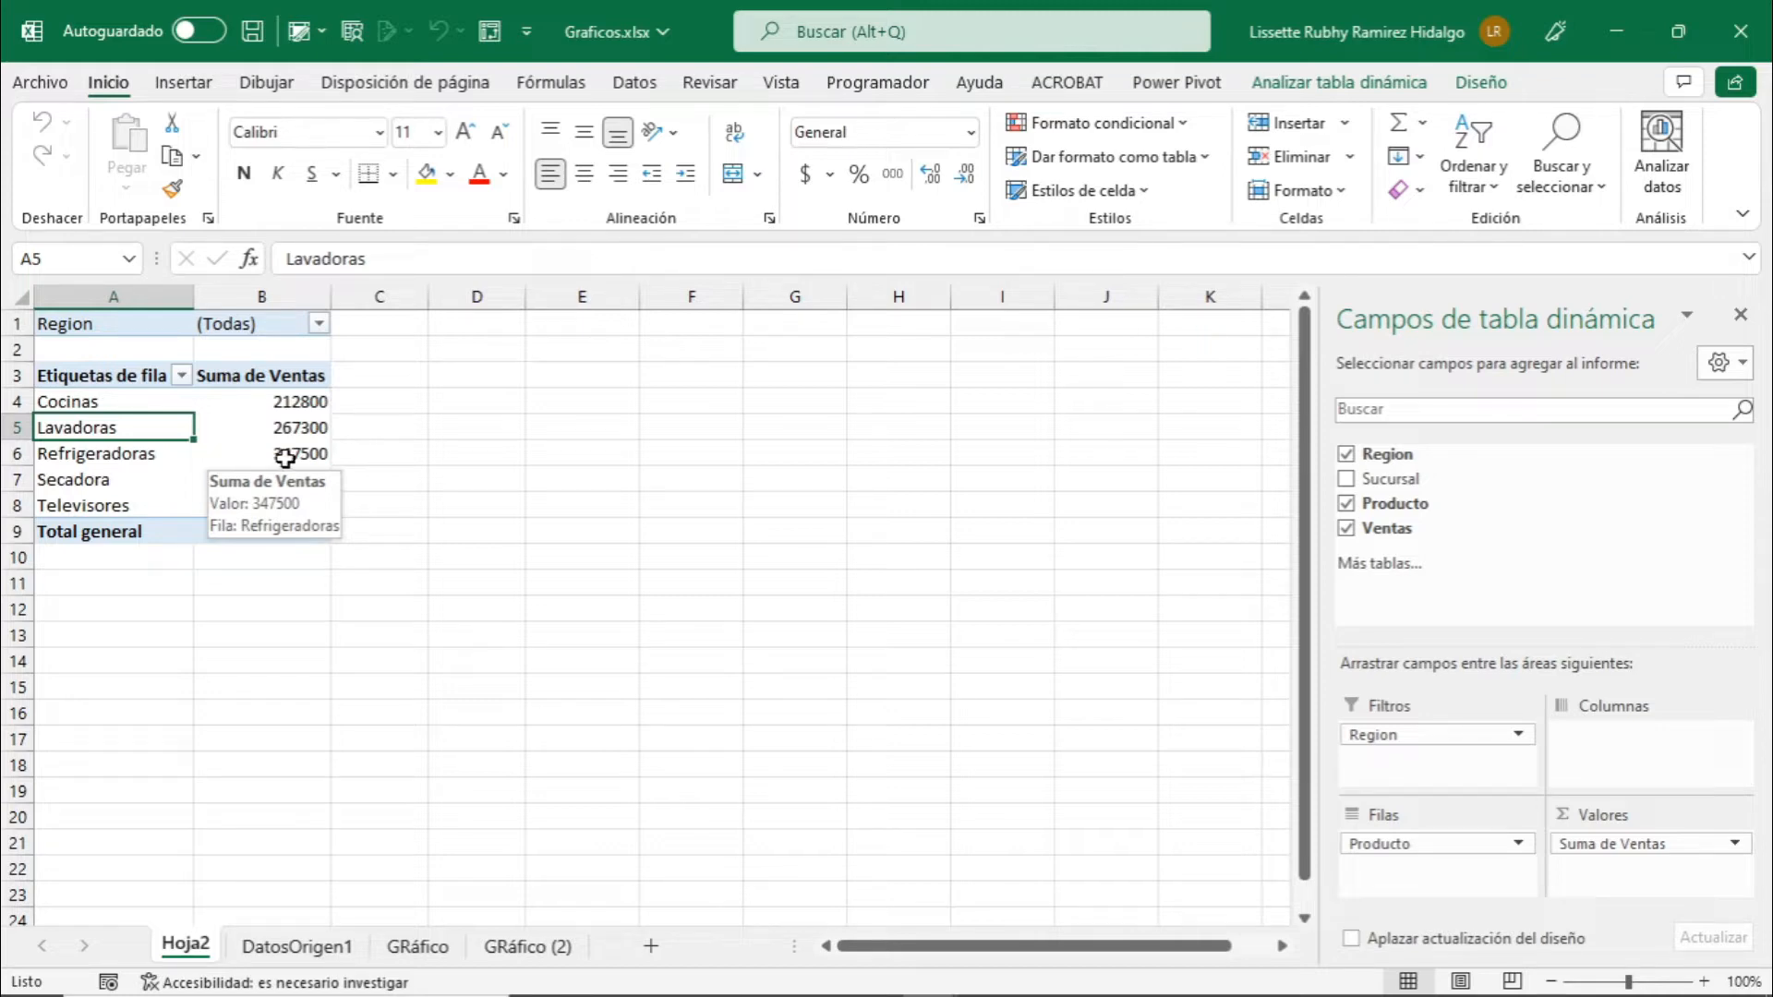
left_click(235, 445)
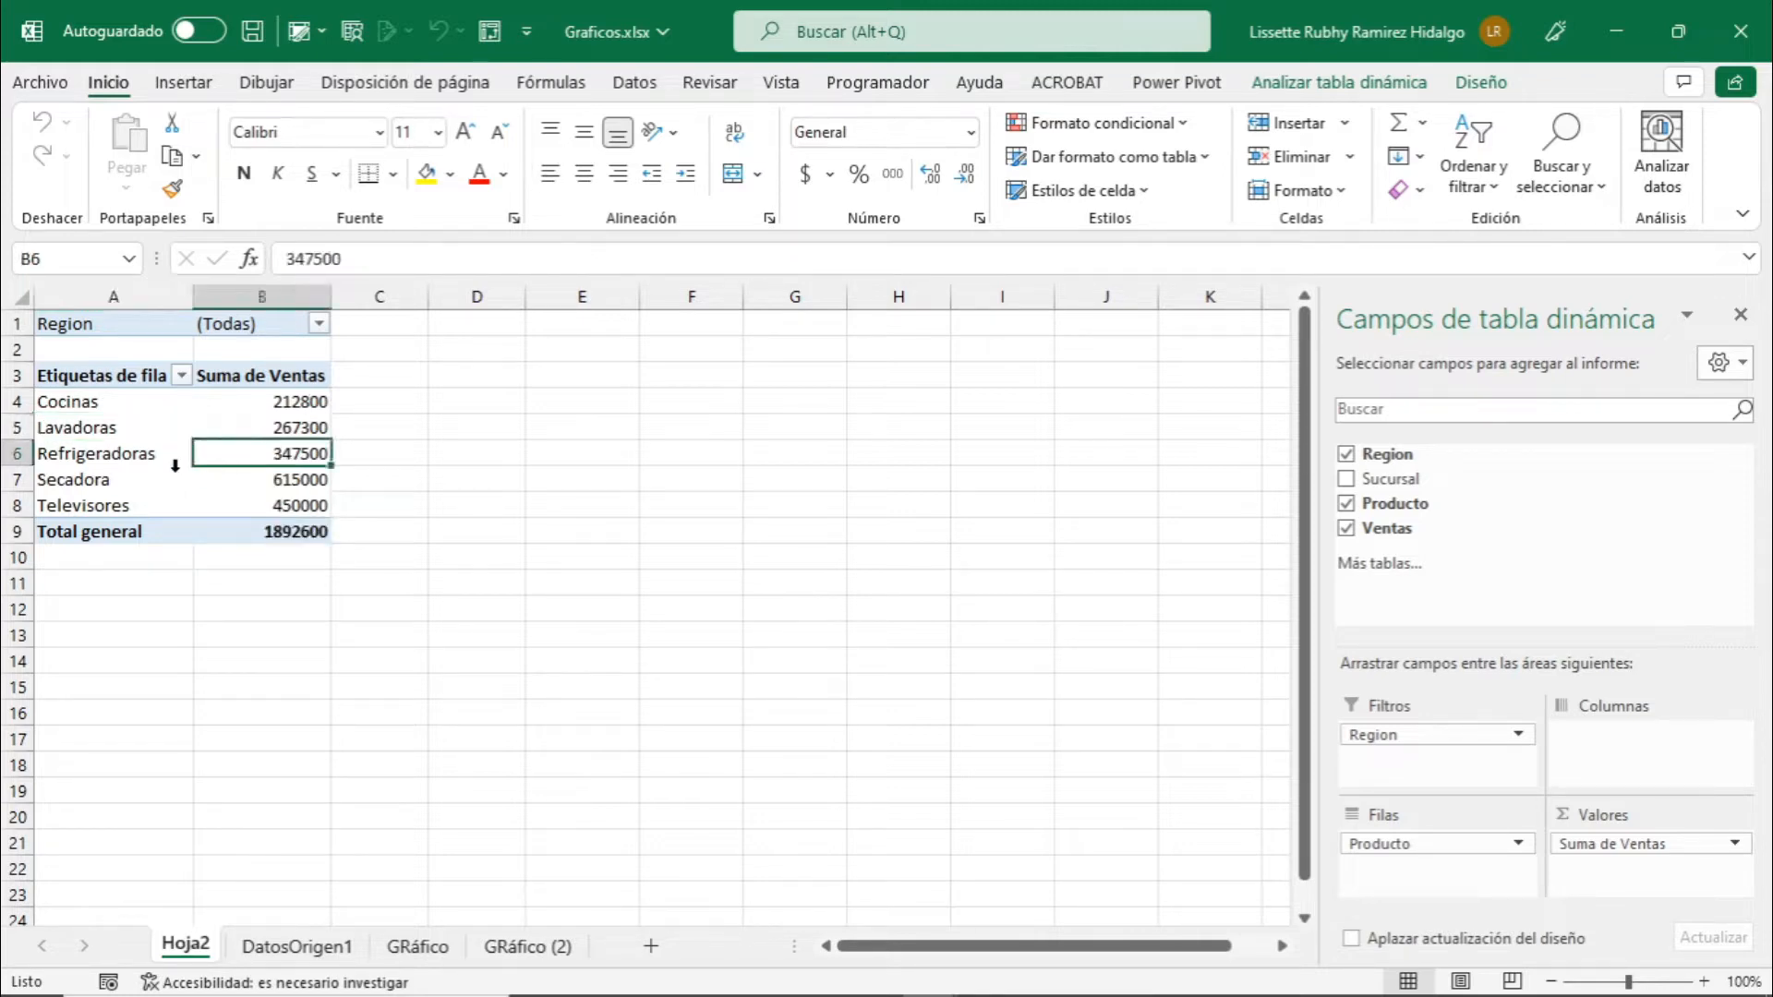
left_click(175, 468)
left_click(138, 436)
left_click(237, 435)
Start inserting a pivot chart based on the product sales pivot table on Hoja2.
left_click(239, 459)
left_click(1373, 92)
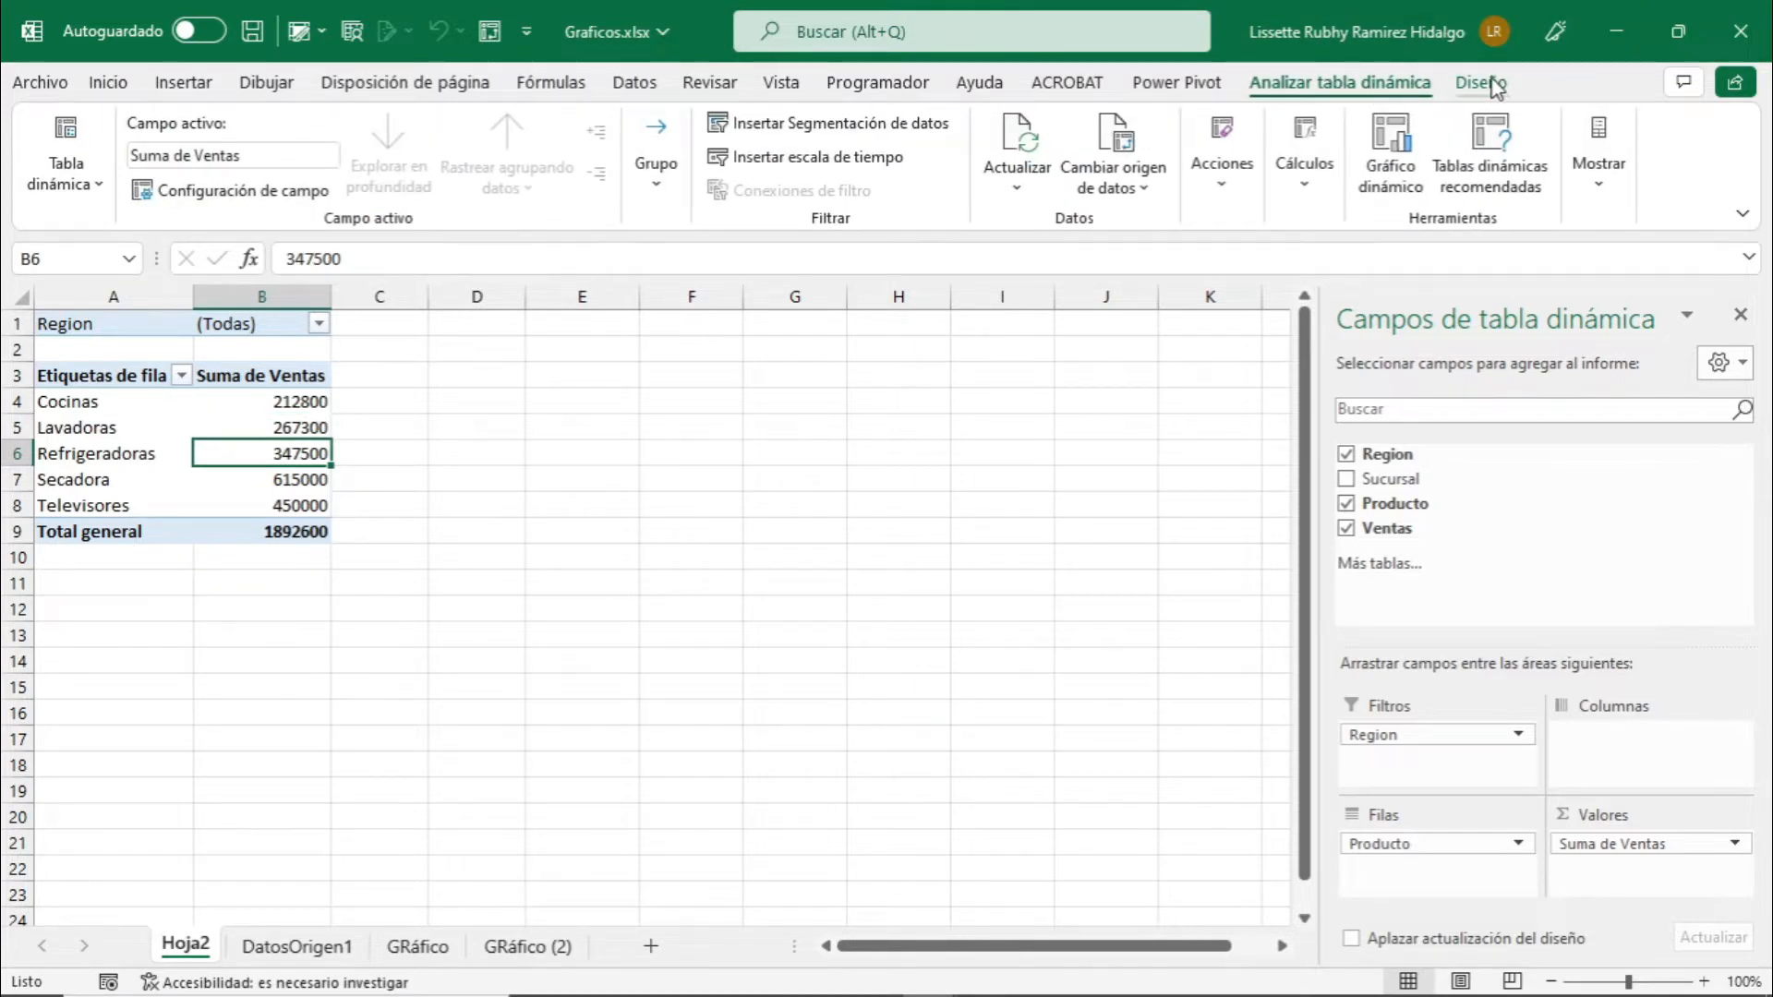
left_click(1352, 90)
left_click(1397, 148)
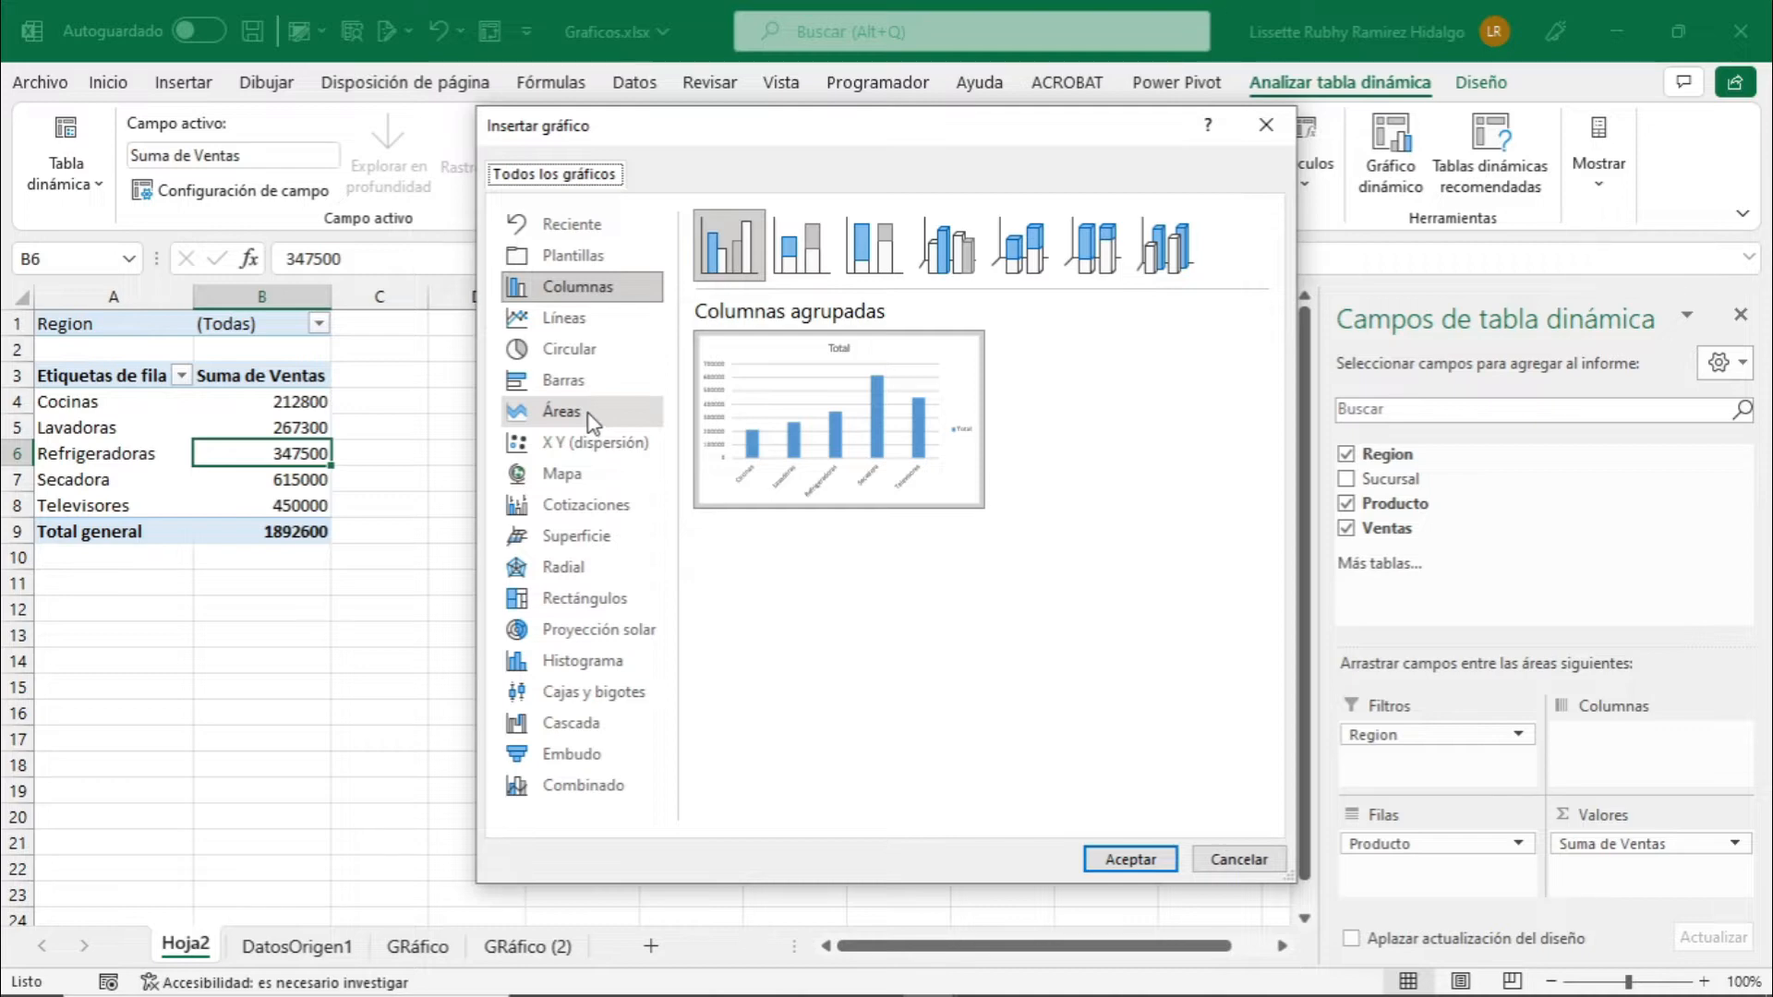
Compare the previews of the line, column, bar, pie and area chart types for the product sales.
left_click(565, 318)
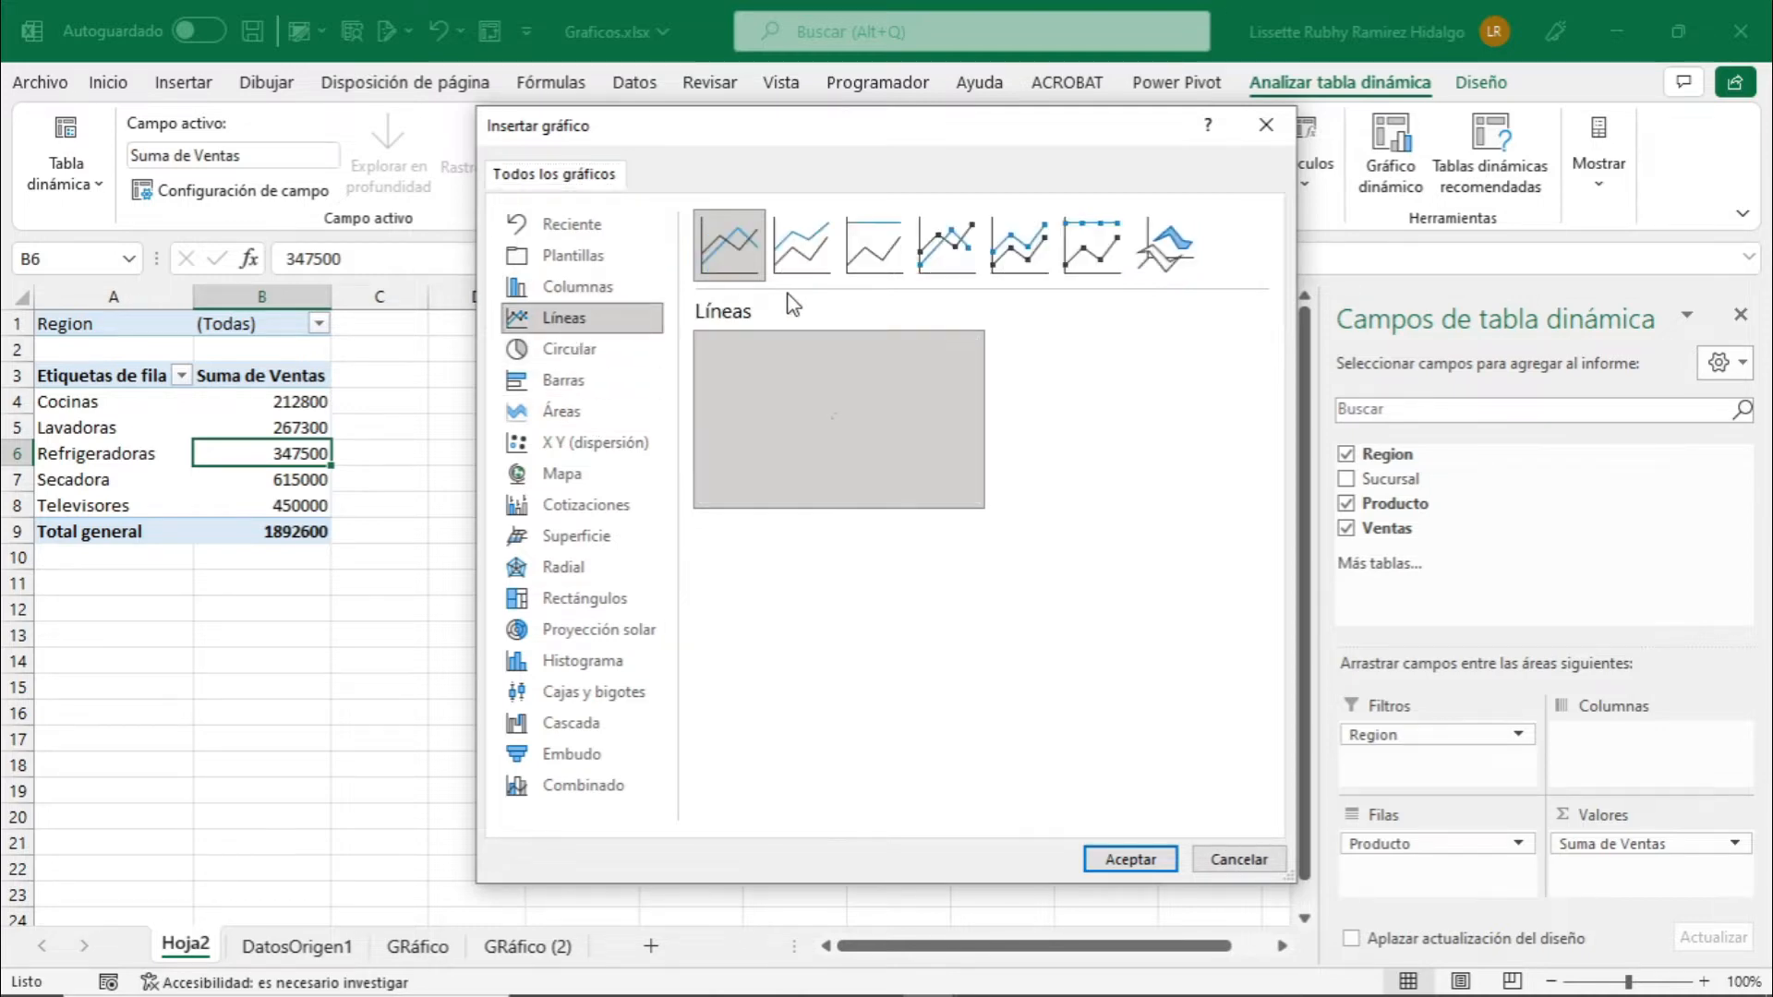
left_click(608, 294)
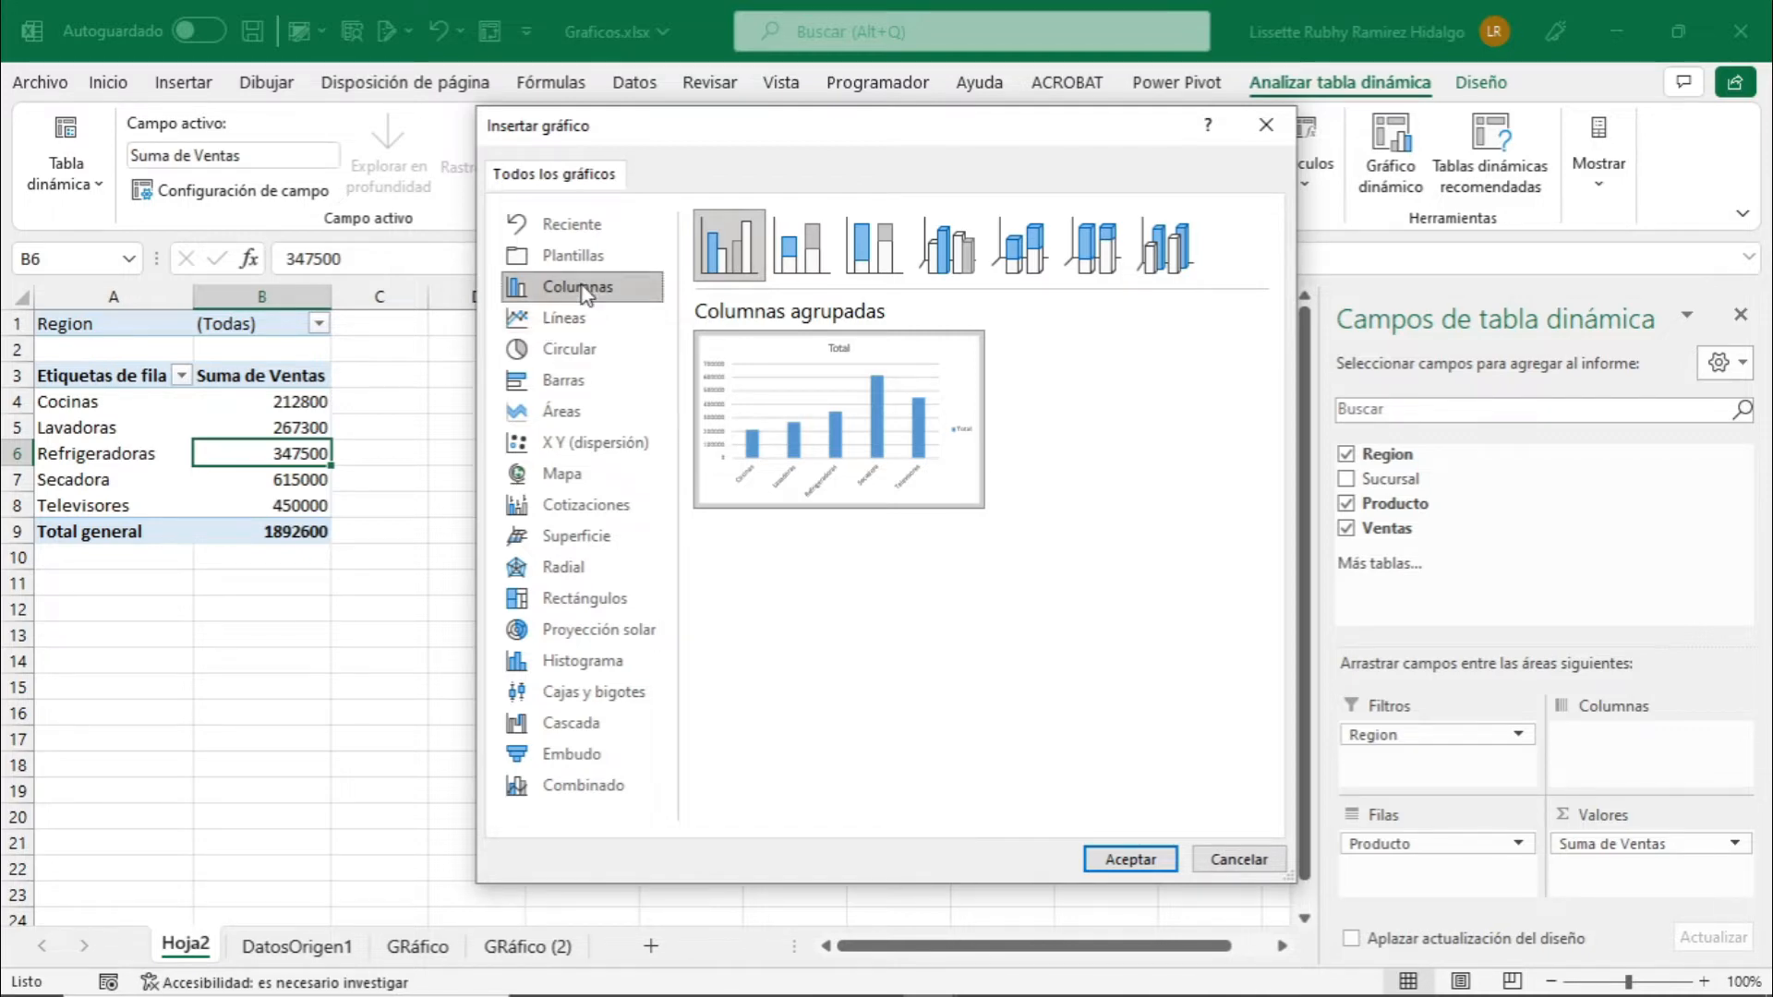
left_click(565, 380)
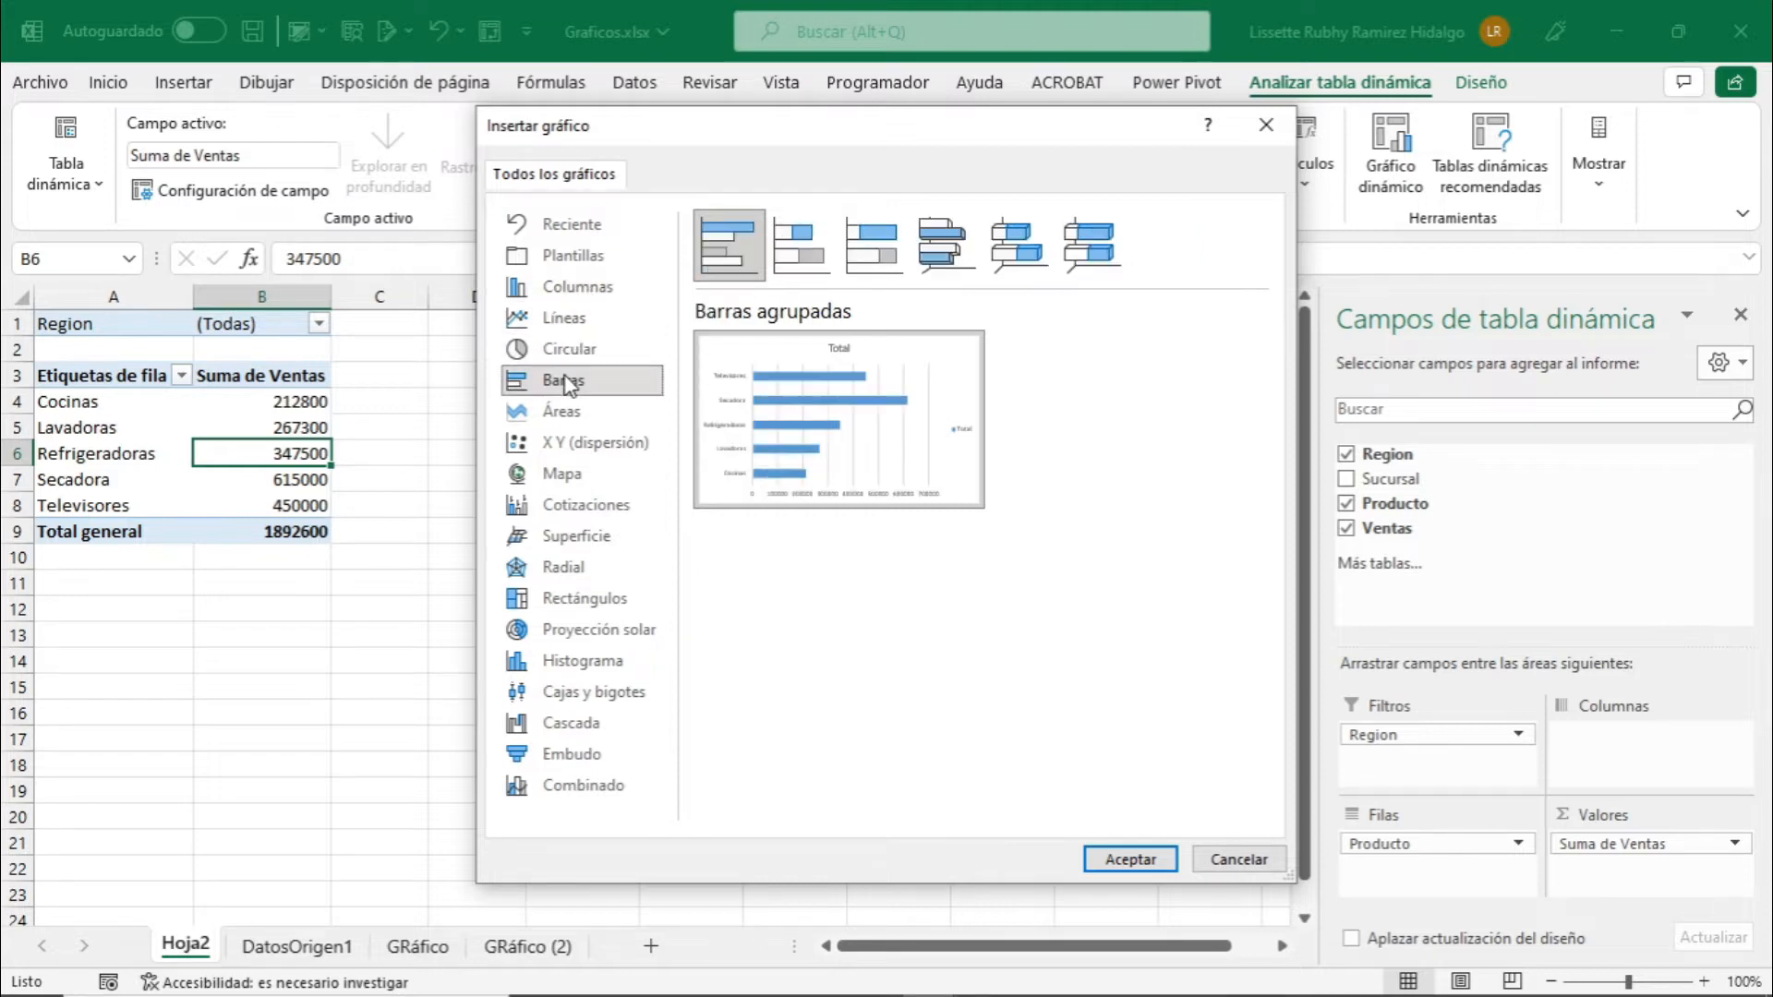
left_click(573, 325)
left_click(576, 351)
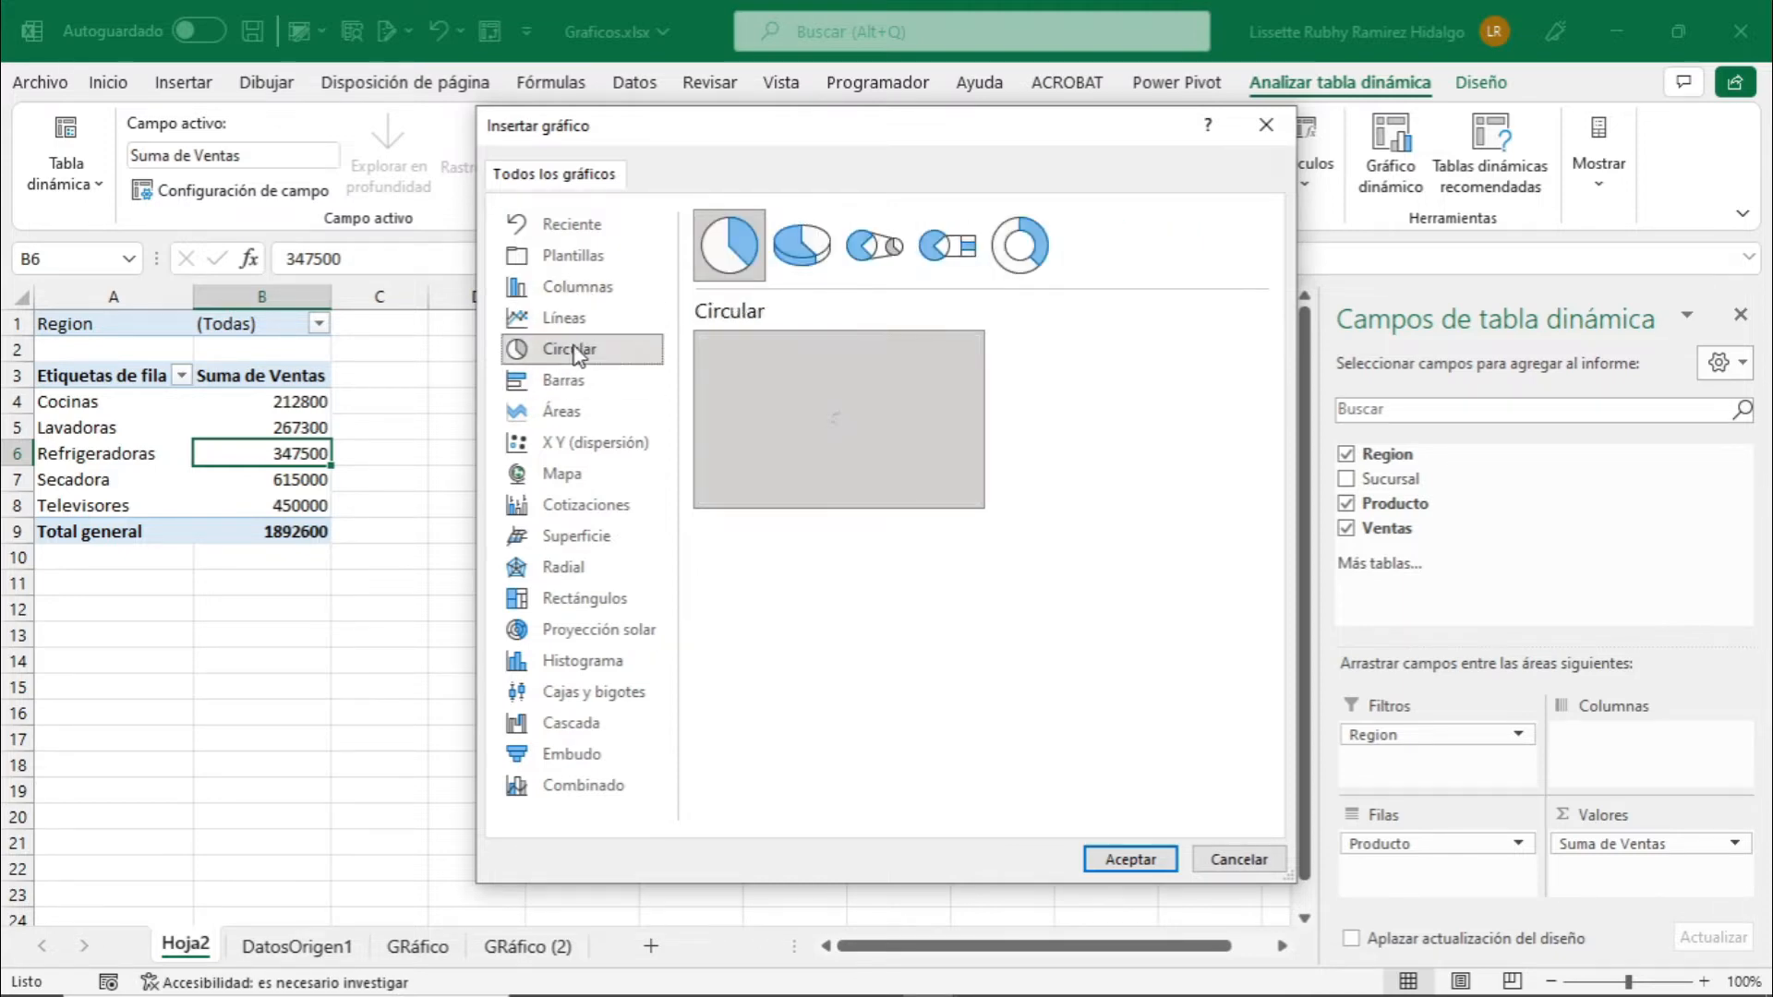
left_click(589, 288)
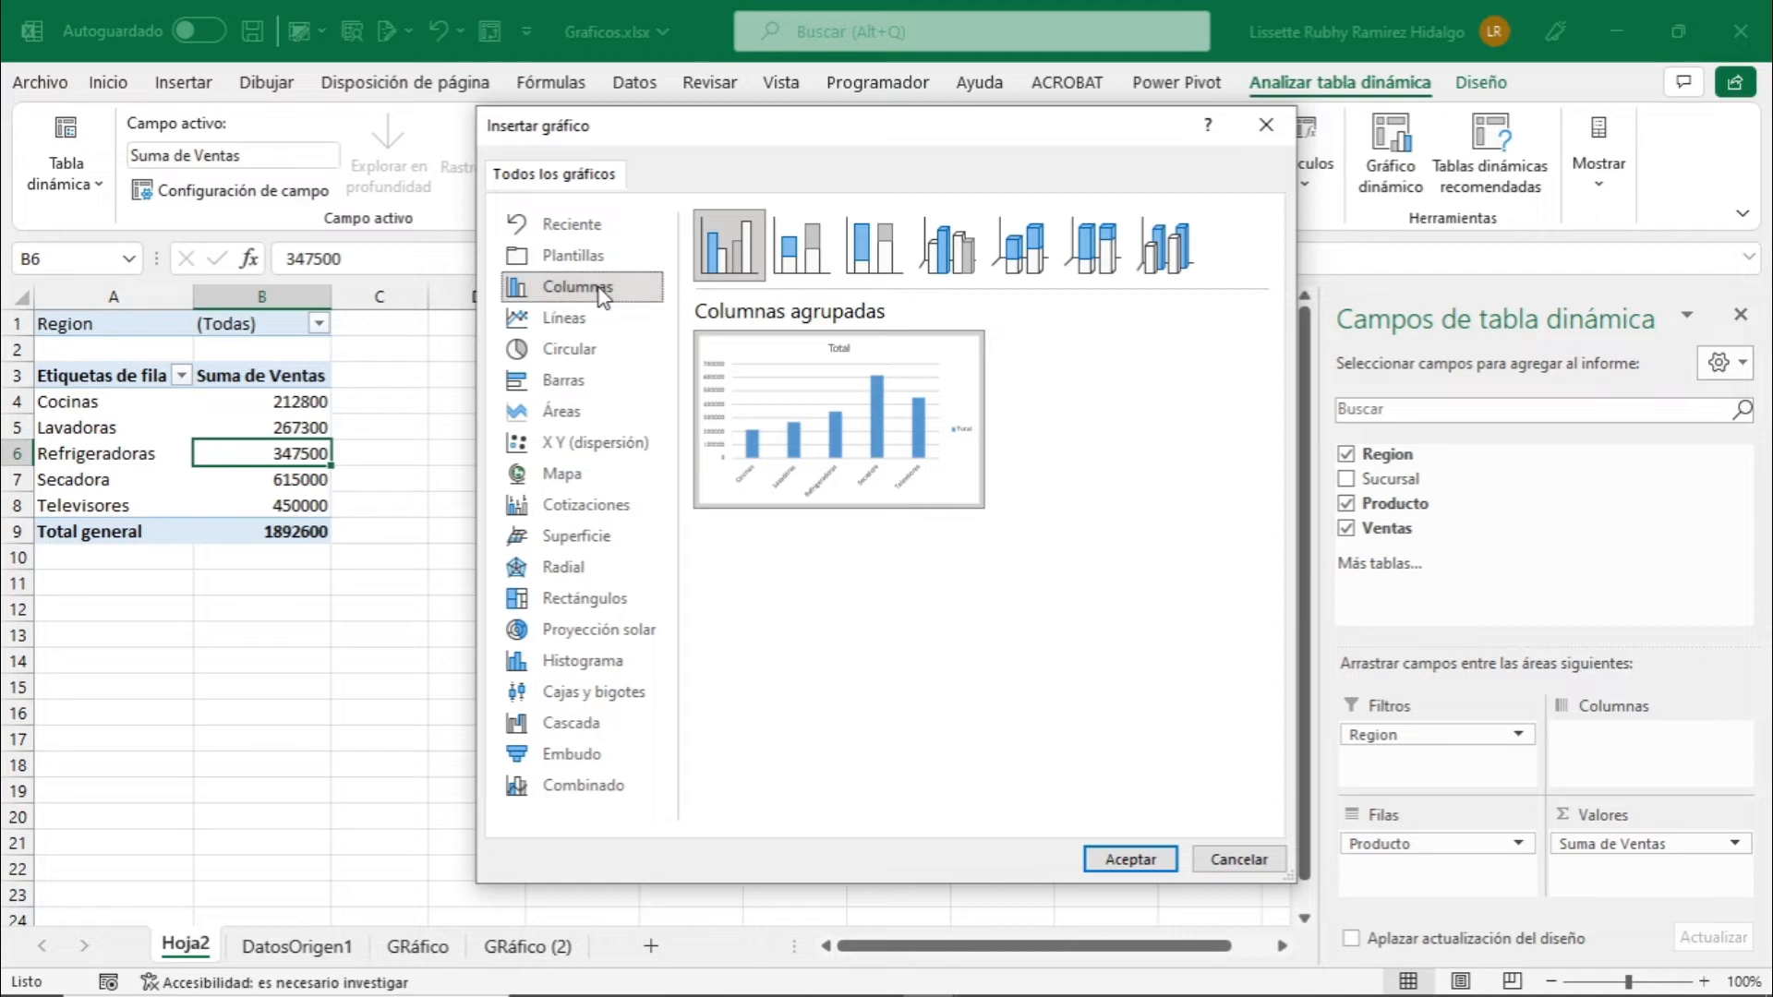
left_click(582, 386)
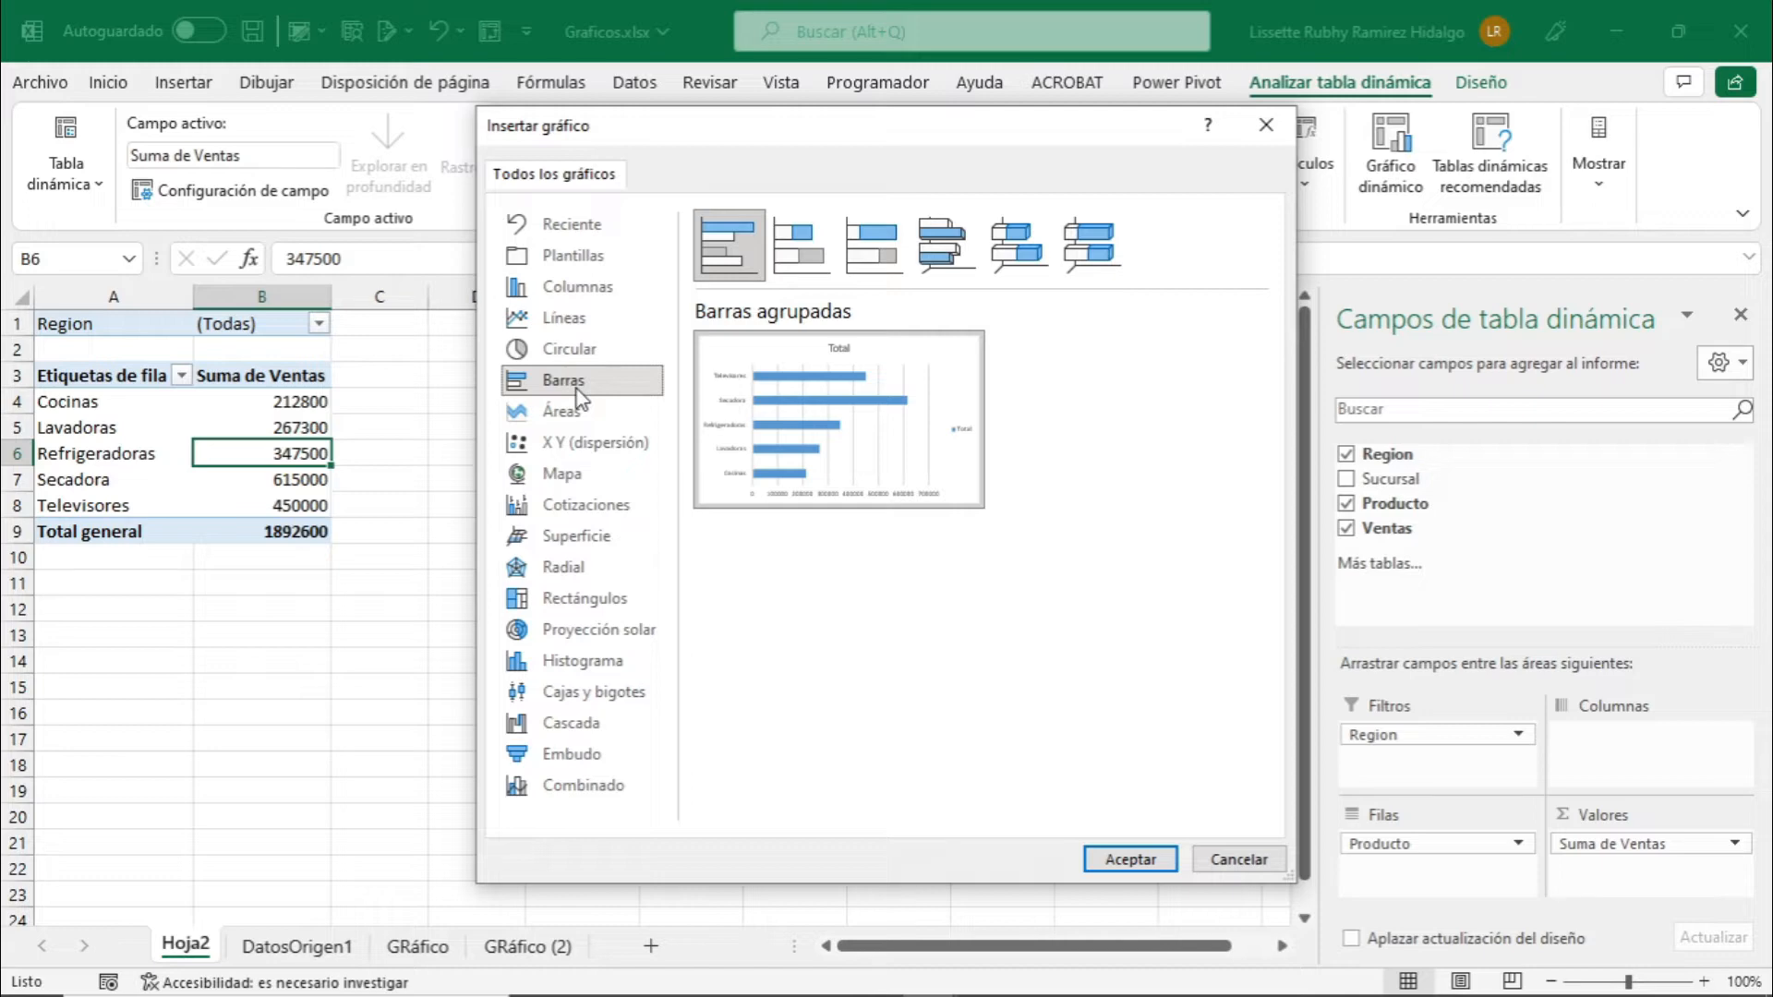
left_click(581, 323)
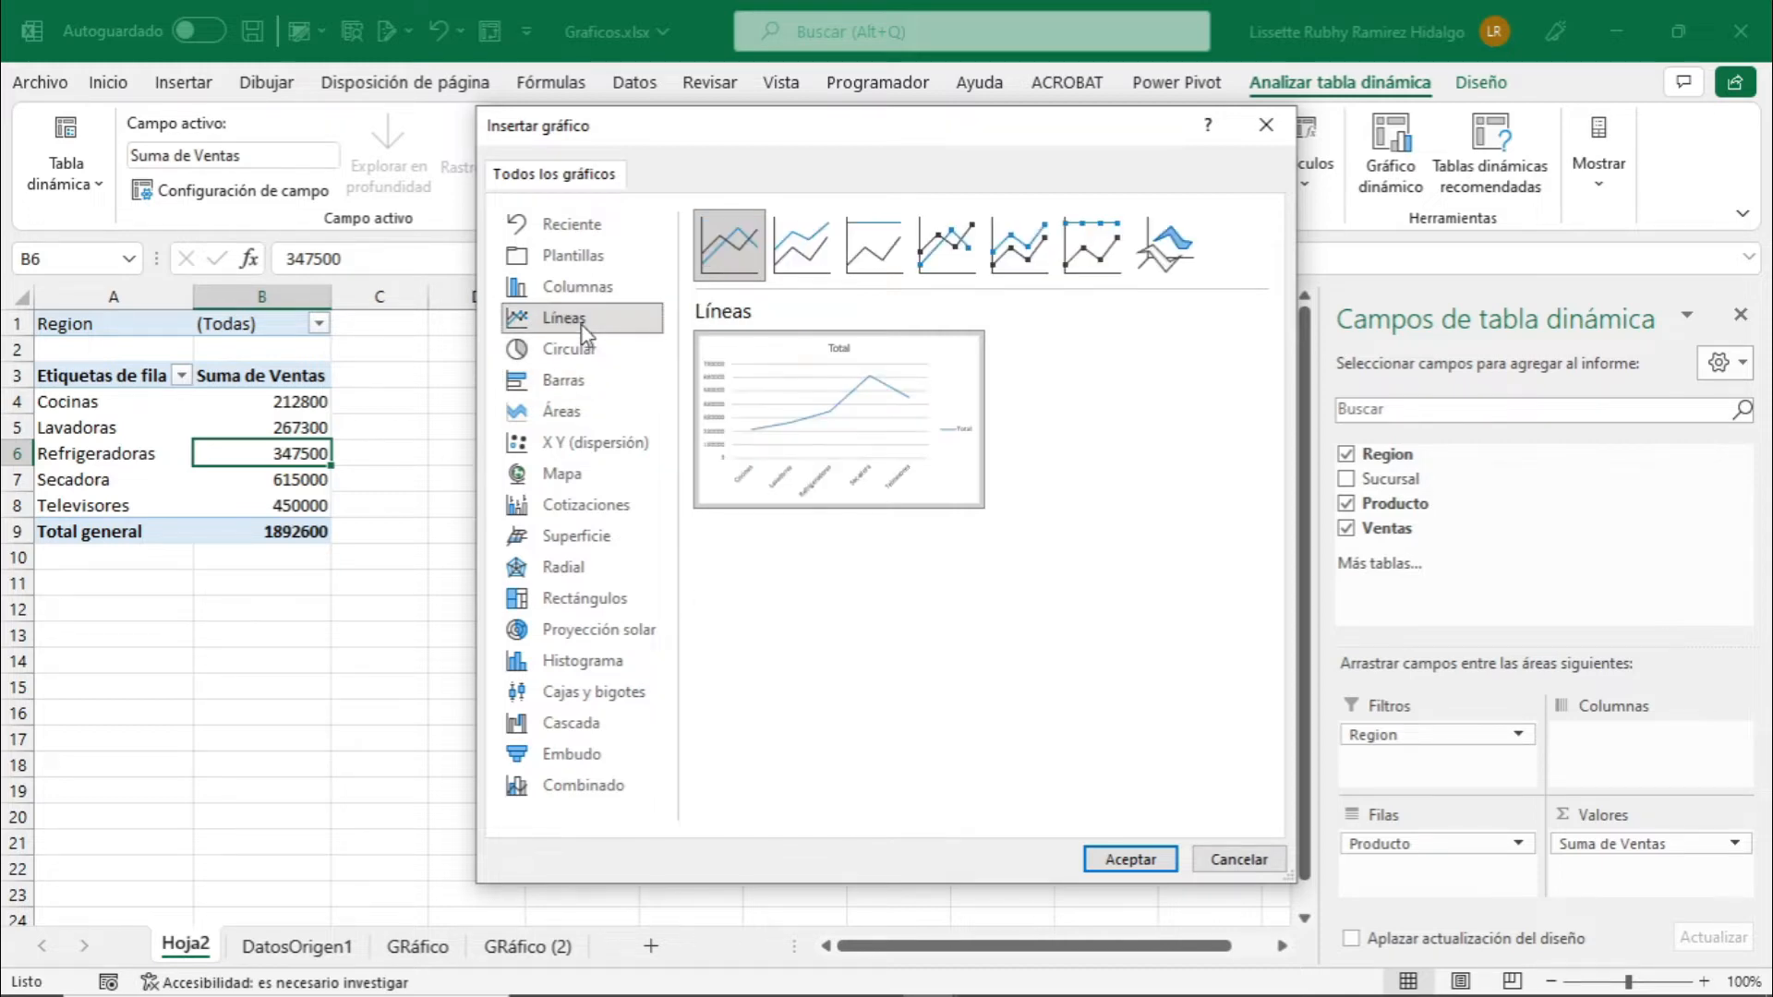
left_click(571, 412)
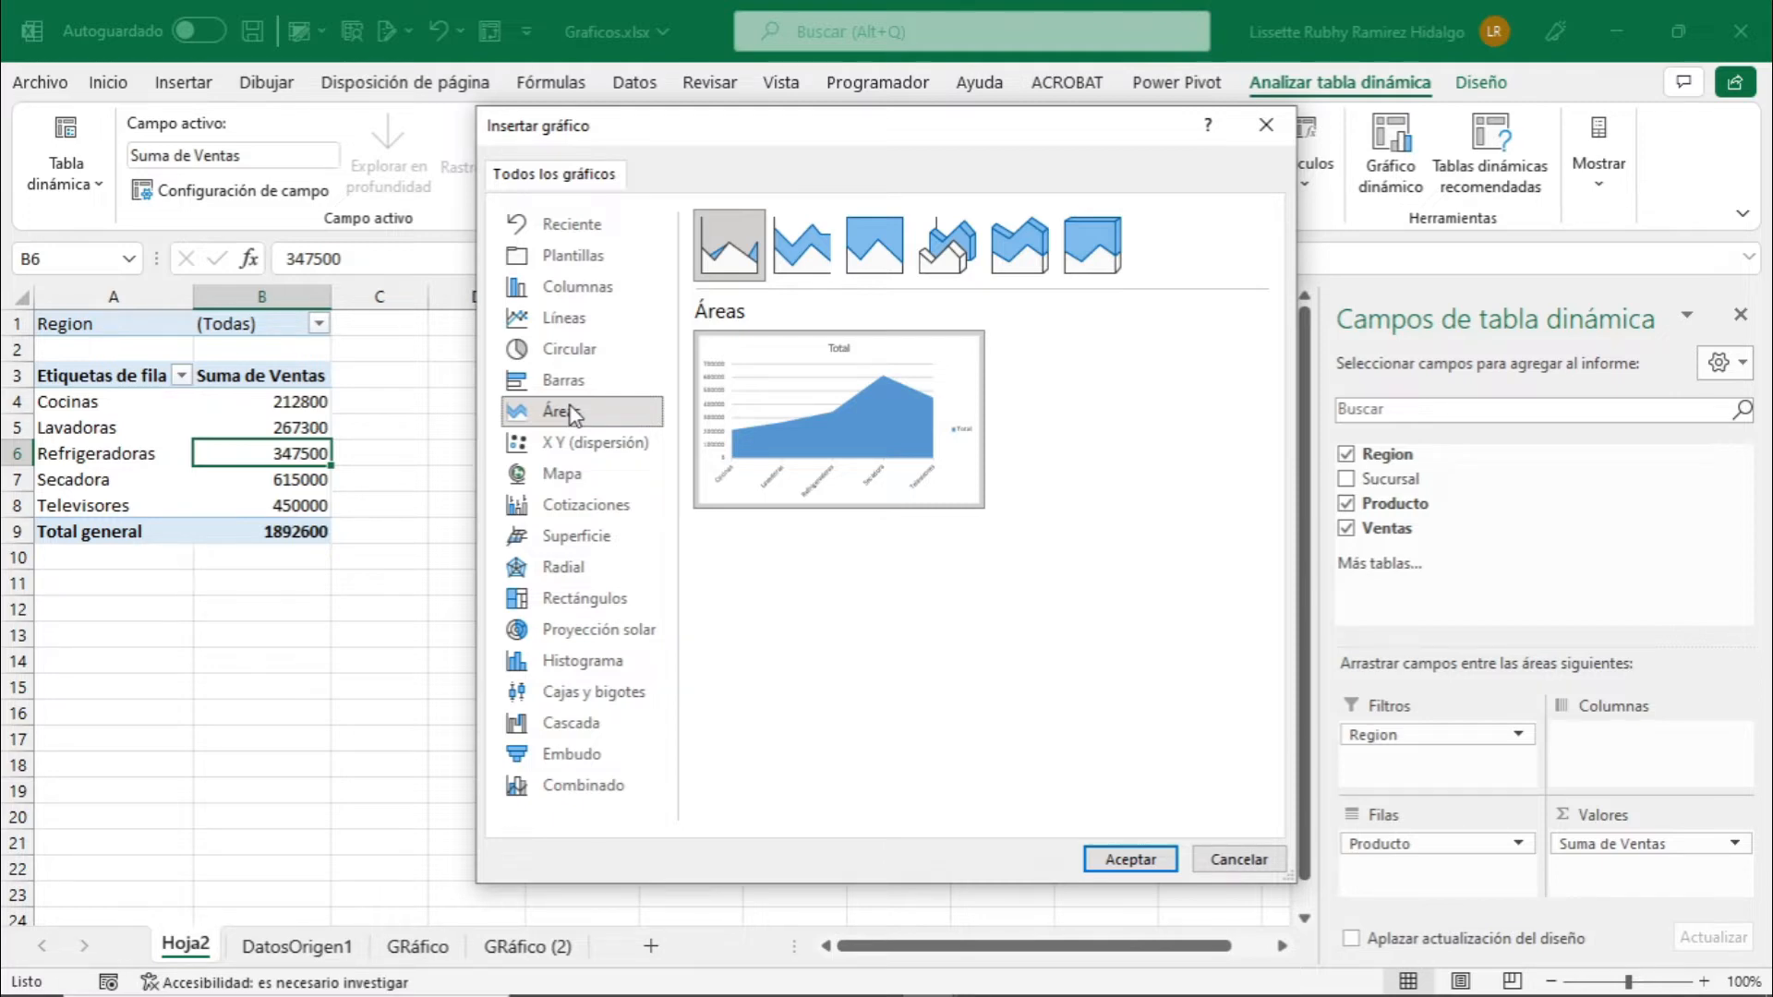
left_click(571, 351)
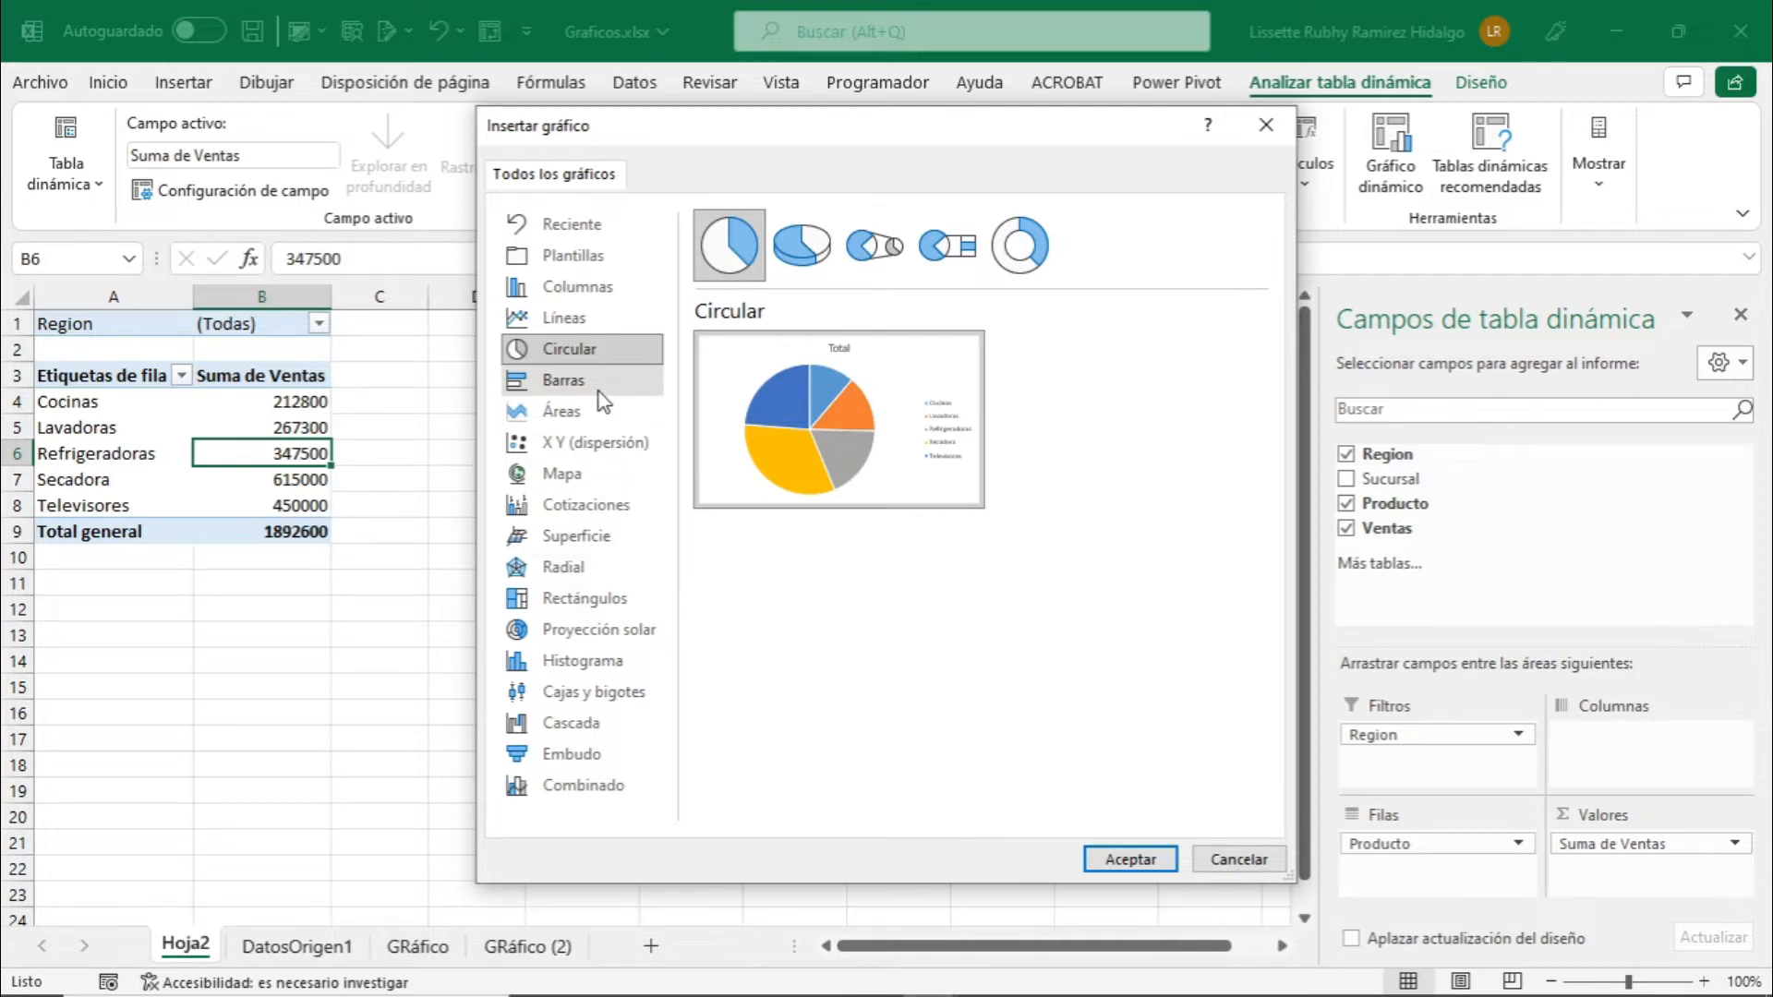
Insert the pivot chart as a 3D clustered column chart (Columna agrupada 3D).
left_click(579, 288)
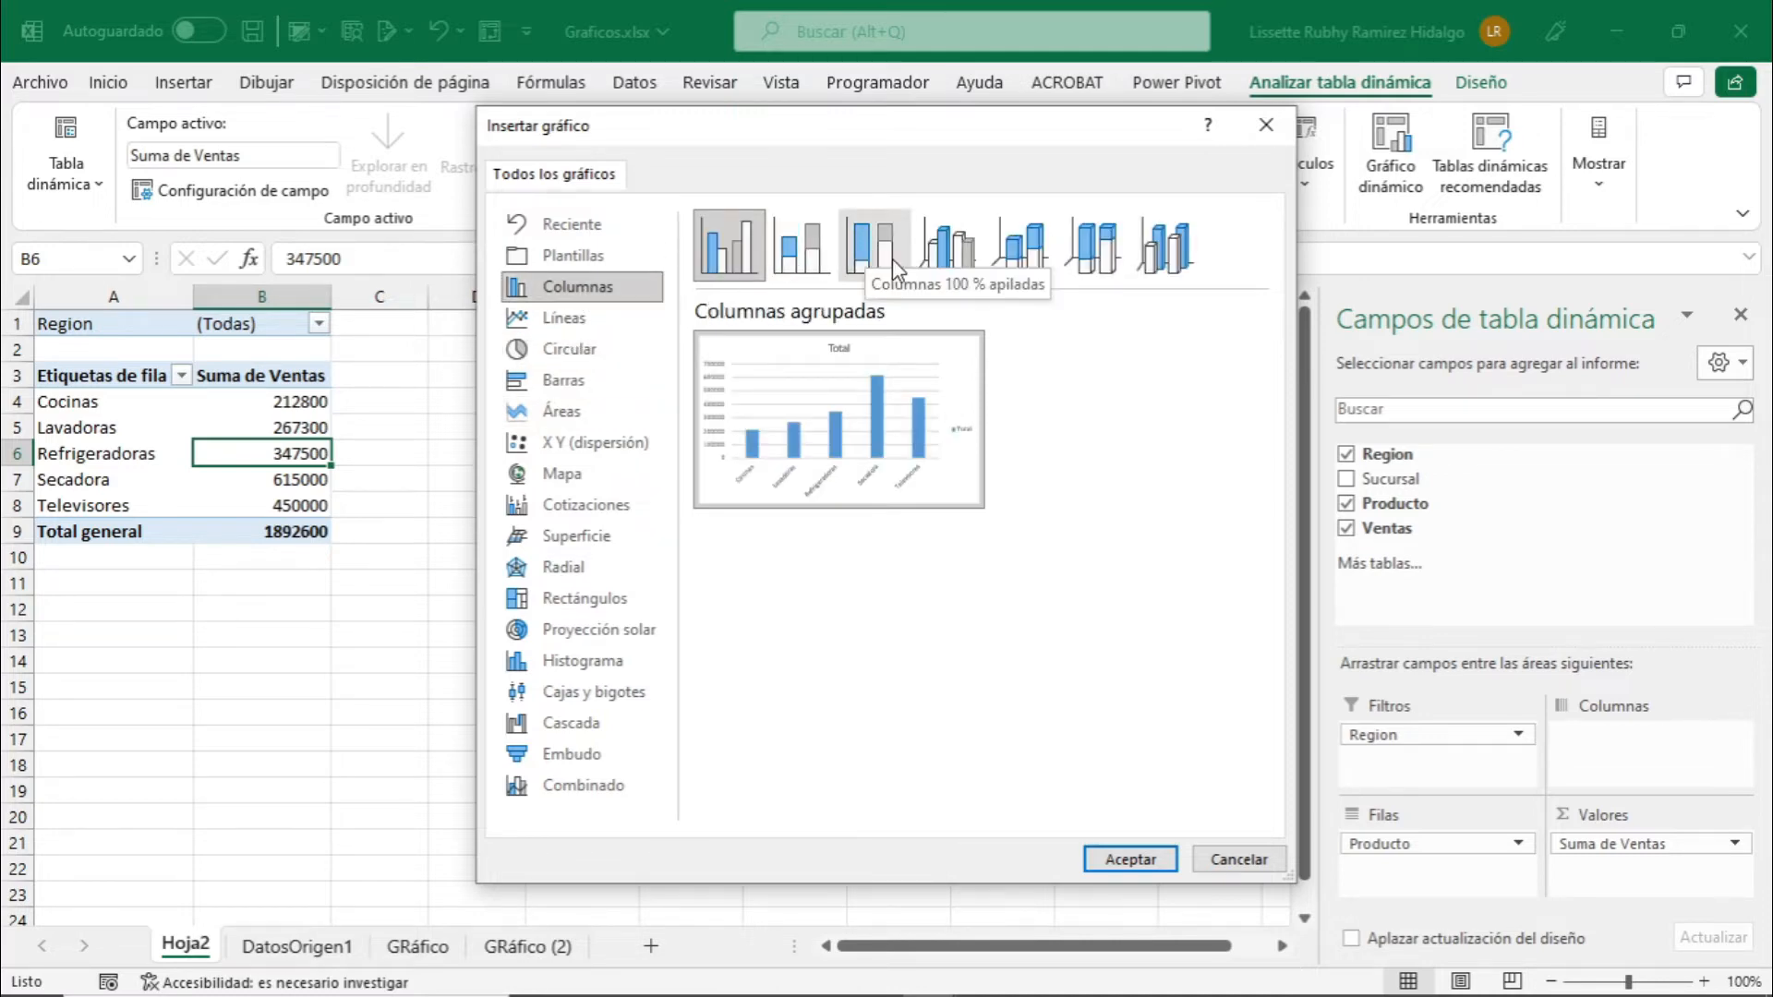
left_click(955, 268)
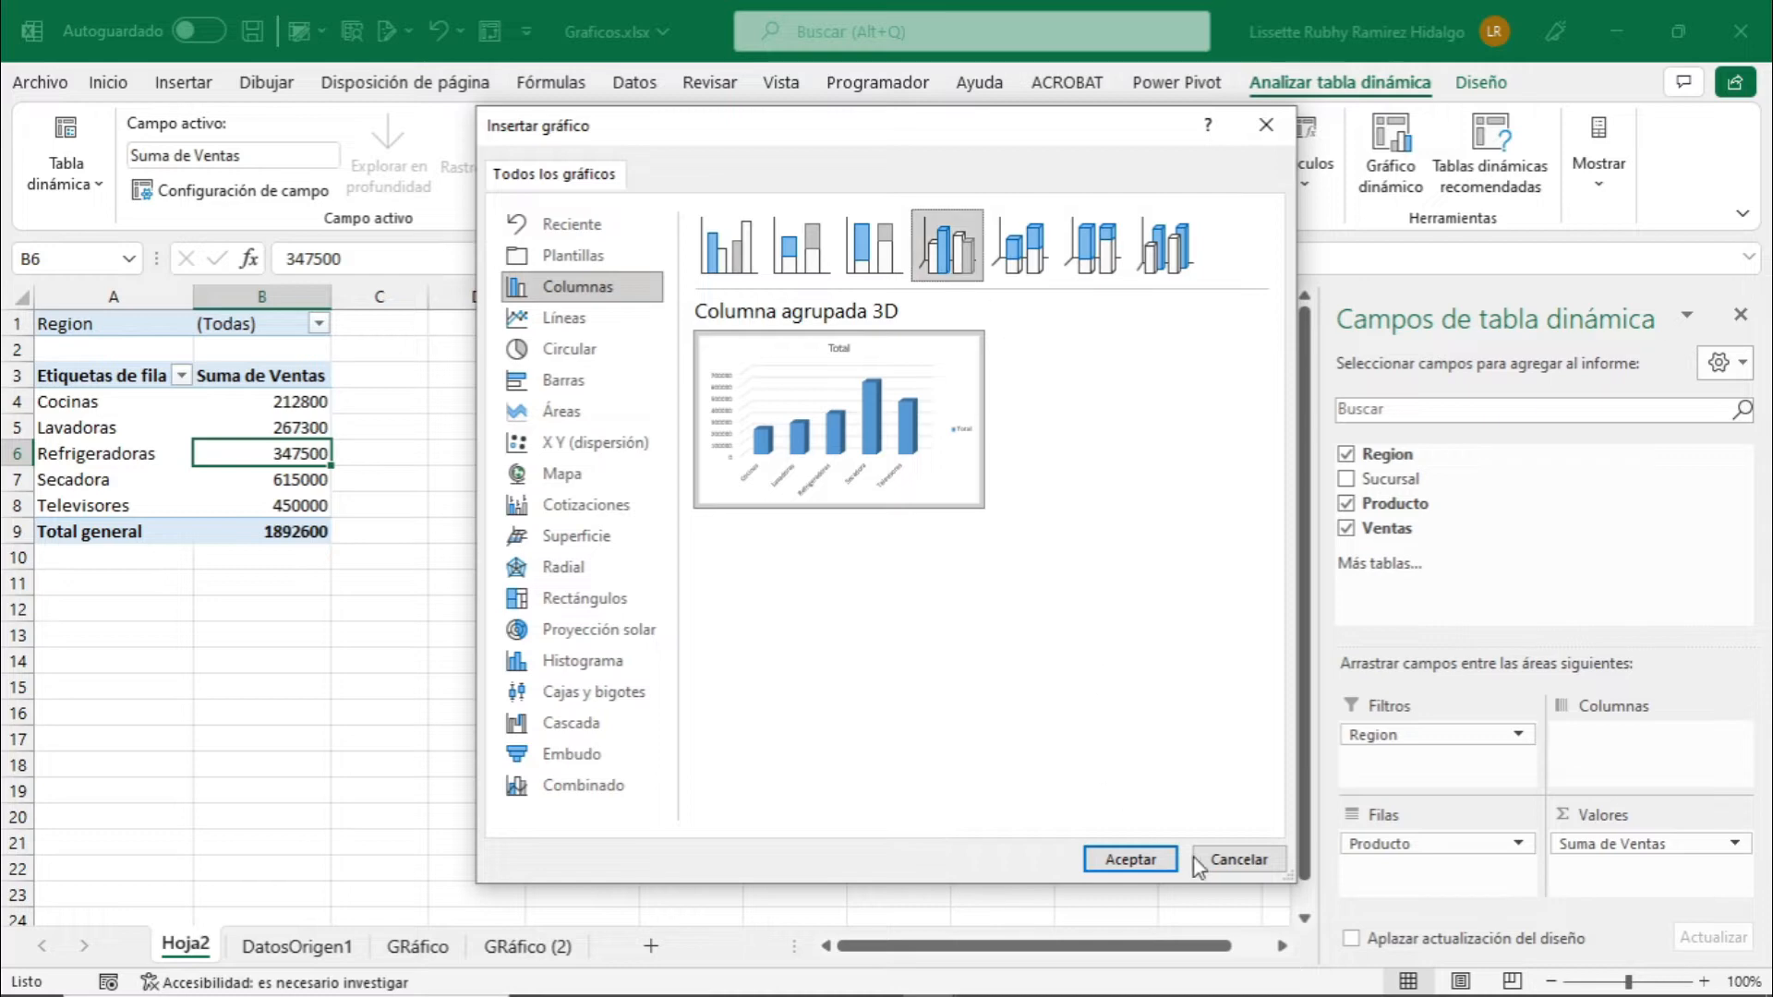
left_click(1132, 860)
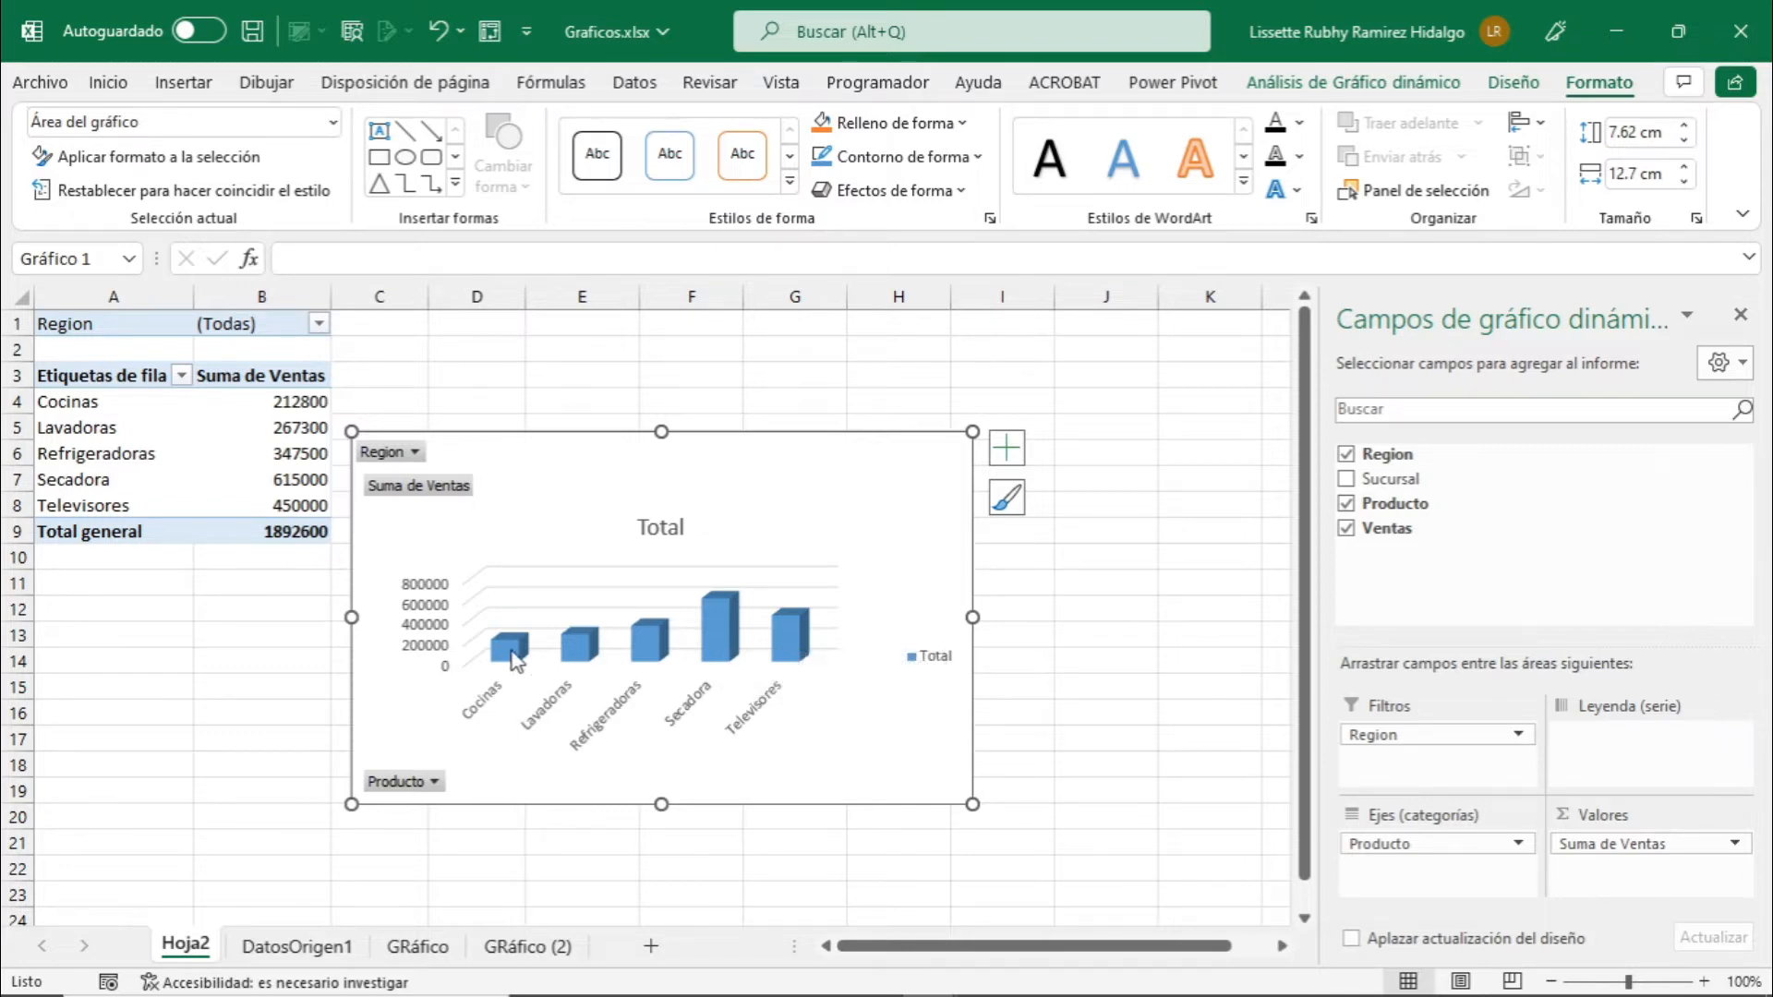
Filter the new pivot chart by Region, enabling multiple selection and keeping only Sur.
mouse_move(512, 653)
left_click(416, 452)
left_click(119, 729)
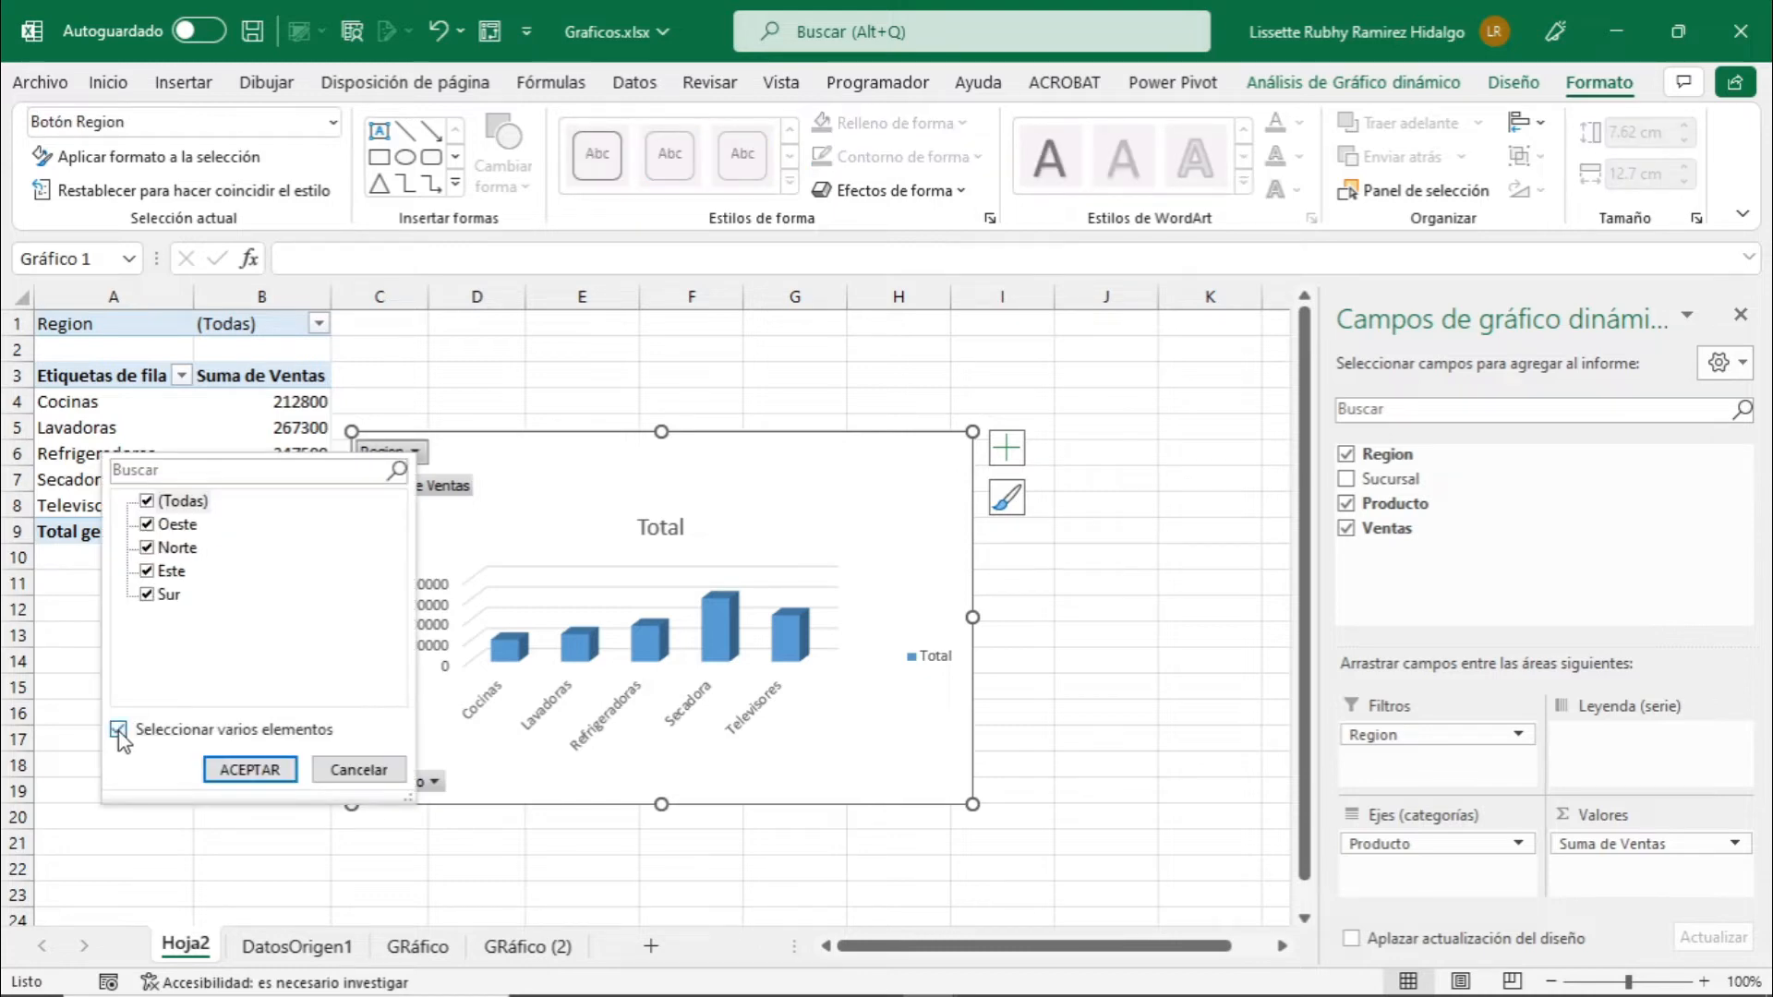
left_click(147, 501)
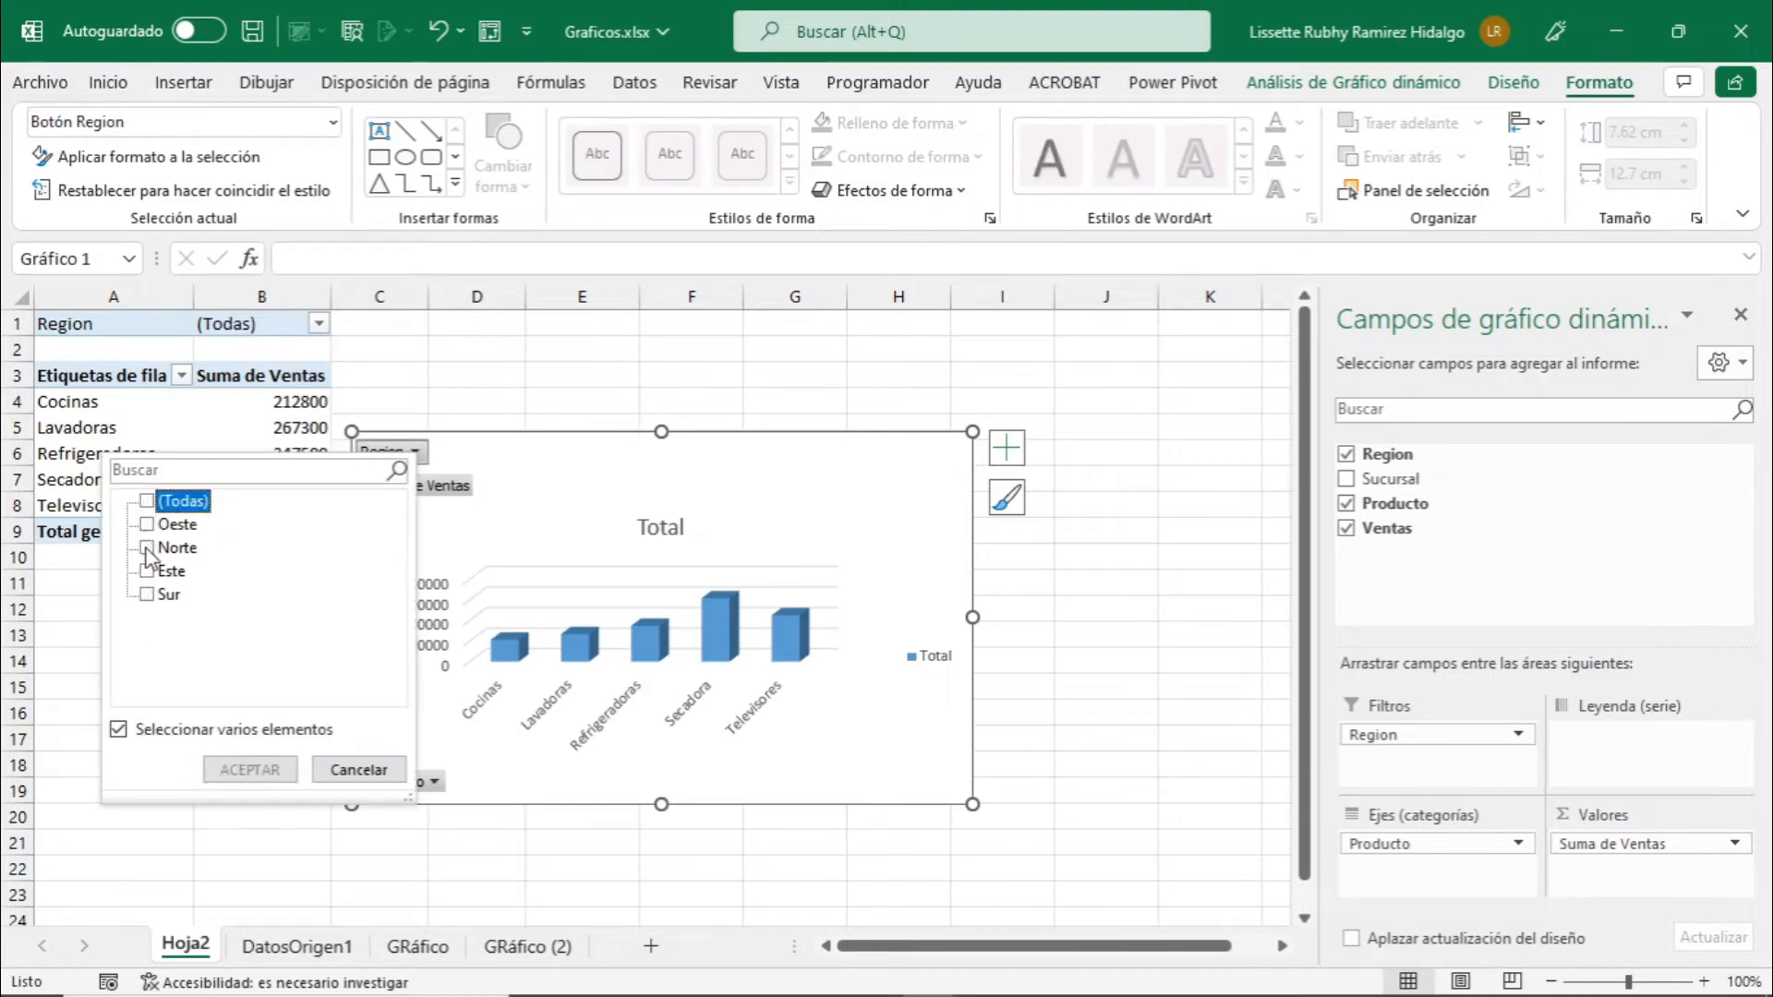
left_click(148, 595)
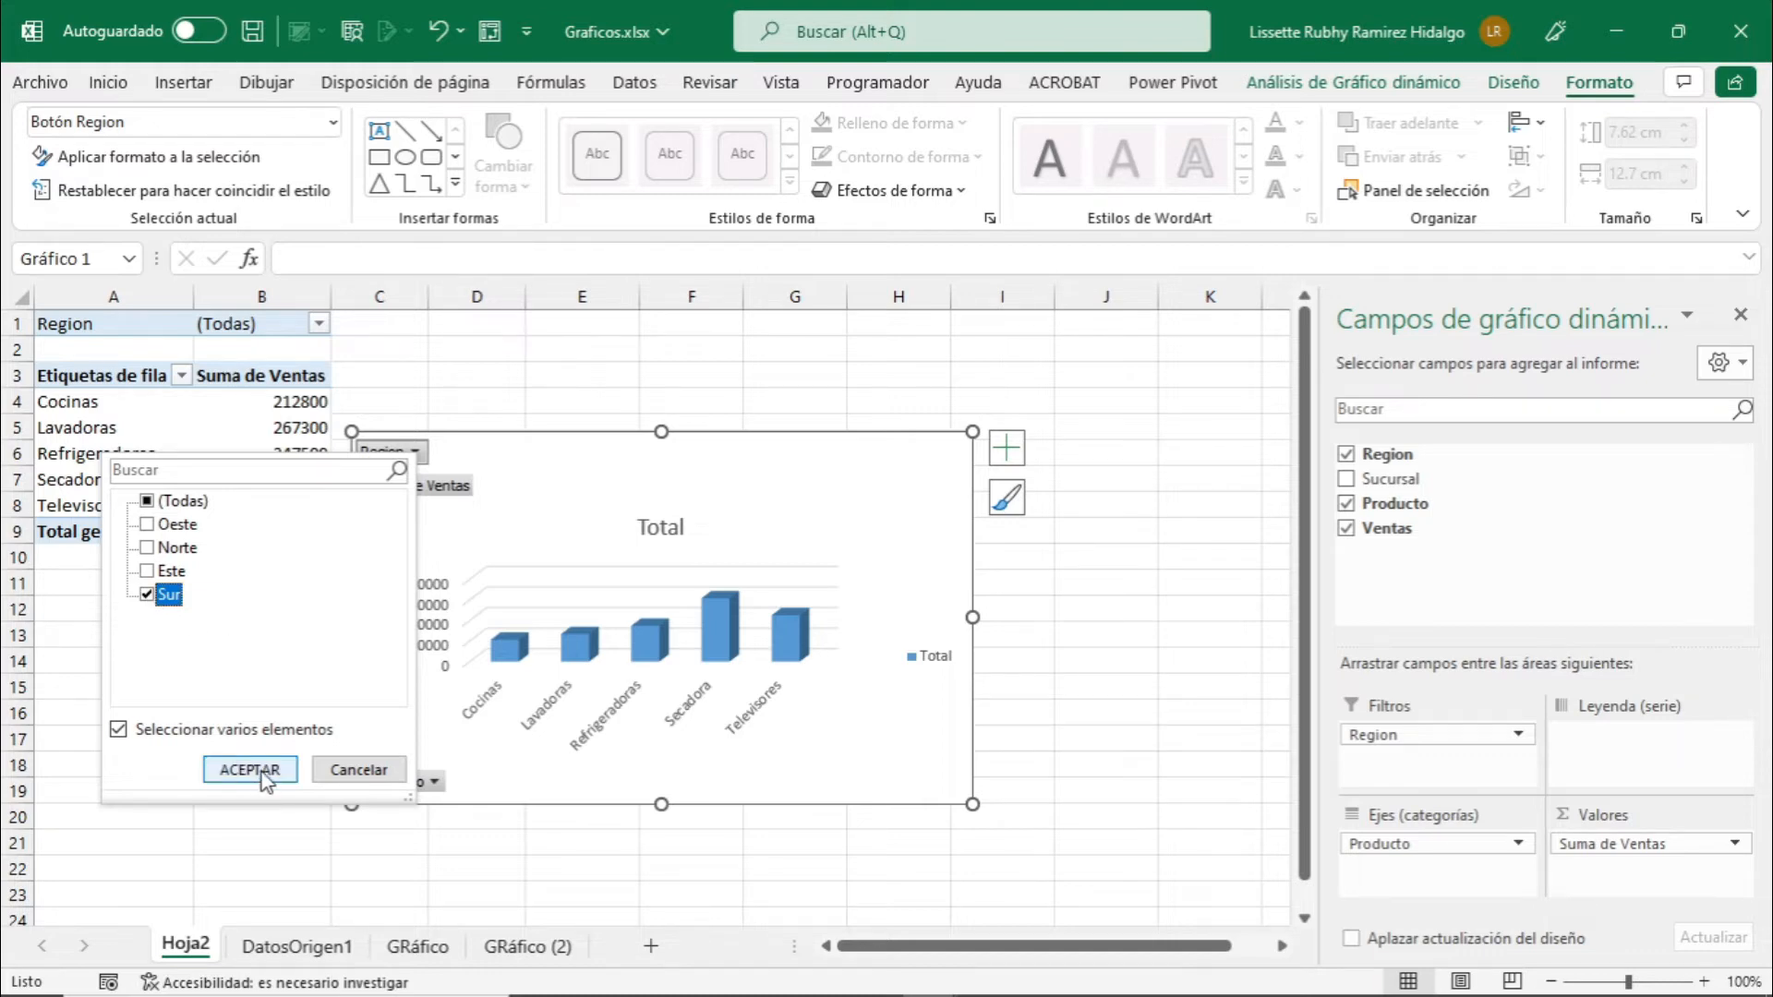
left_click(249, 769)
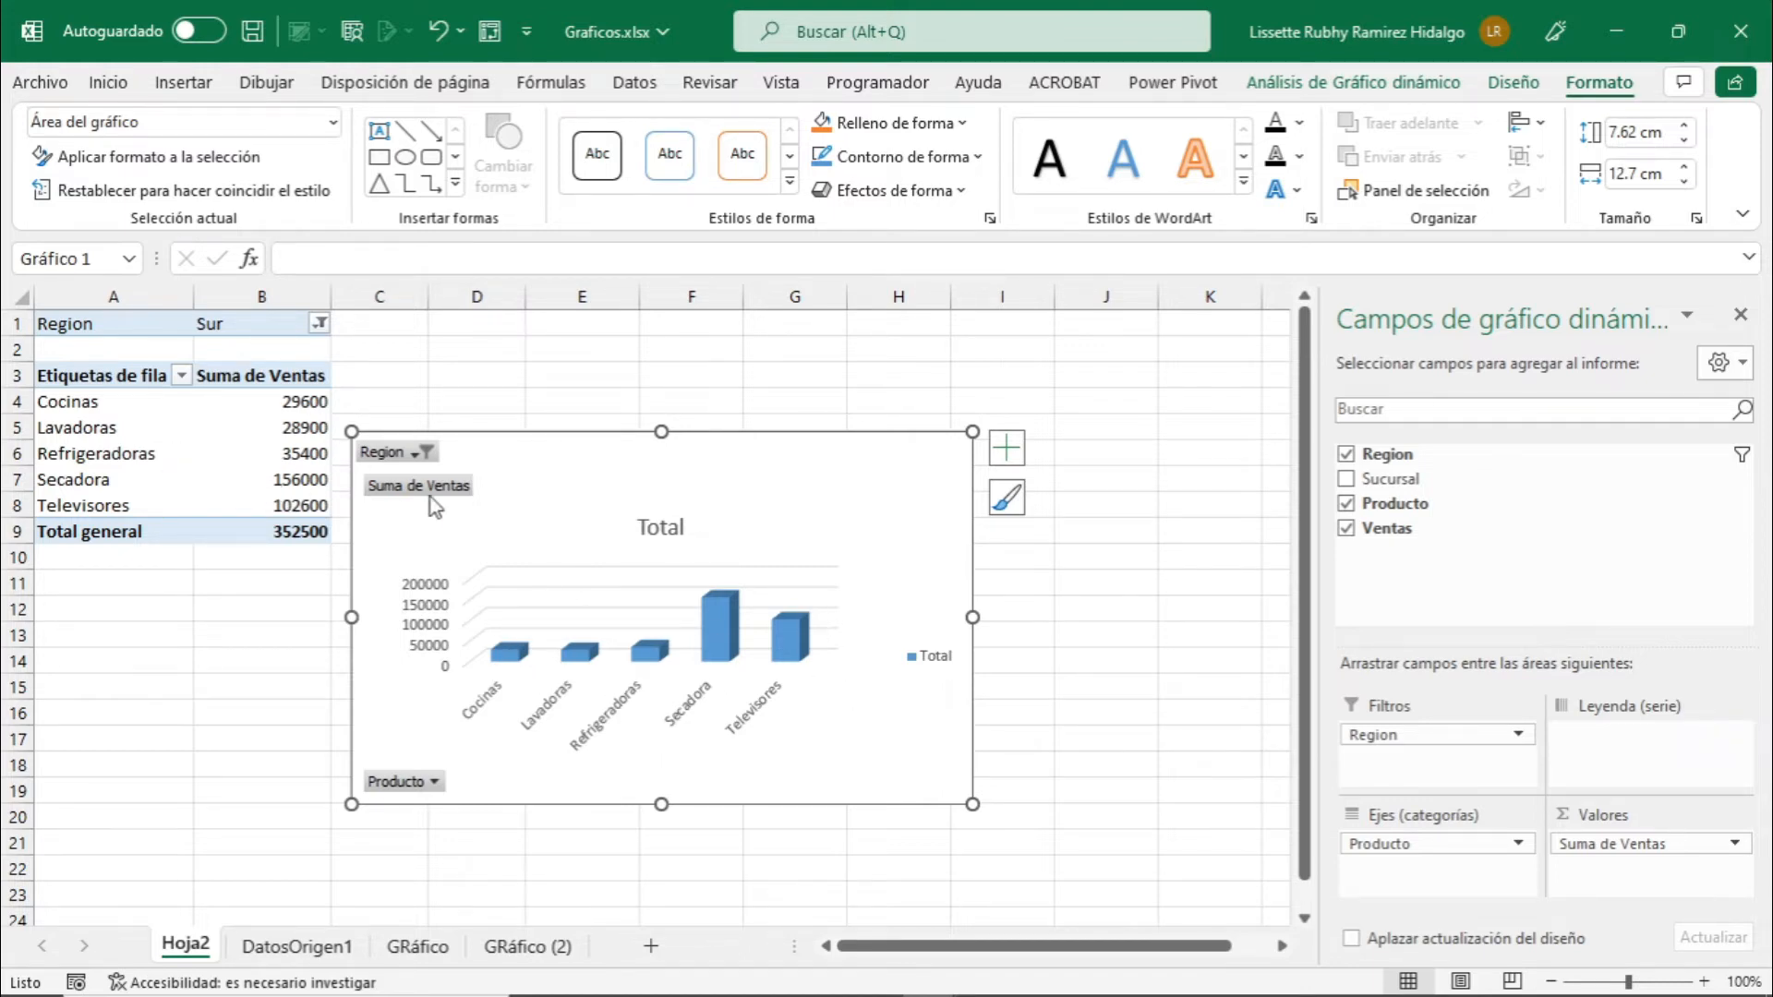
Reset the pivot table's Region filter on Hoja2 to include all regions (Todas).
left_click(318, 323)
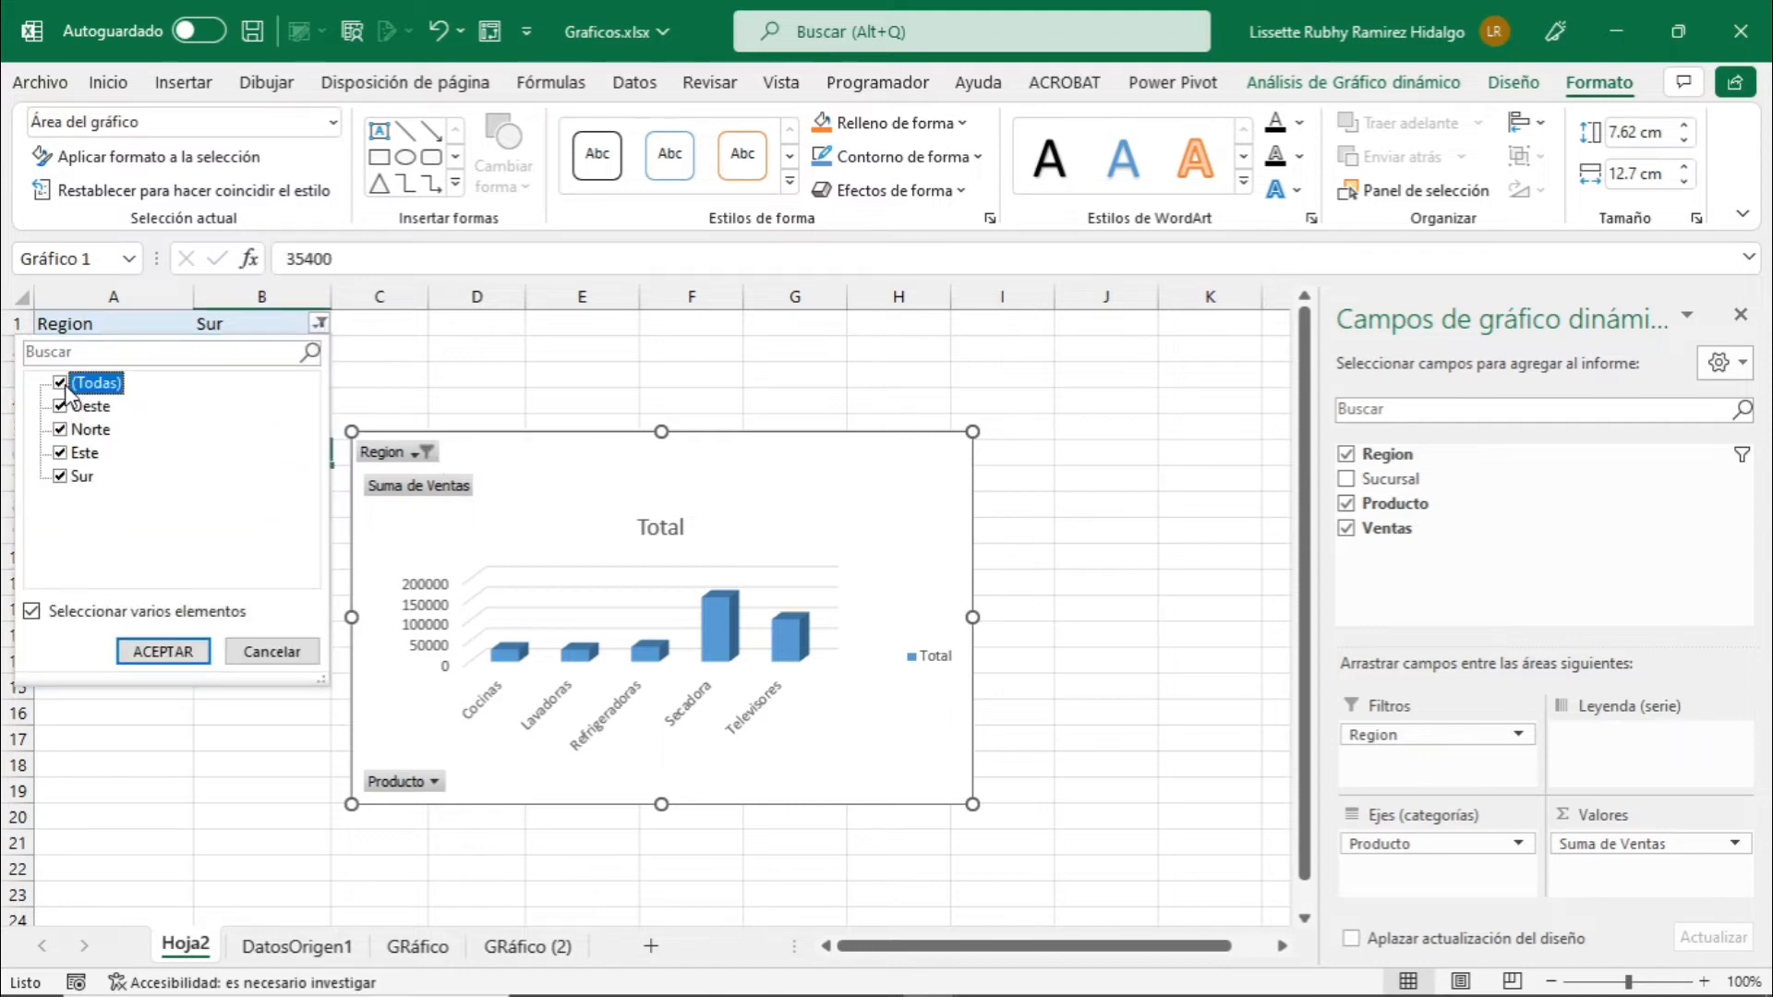
left_click(152, 651)
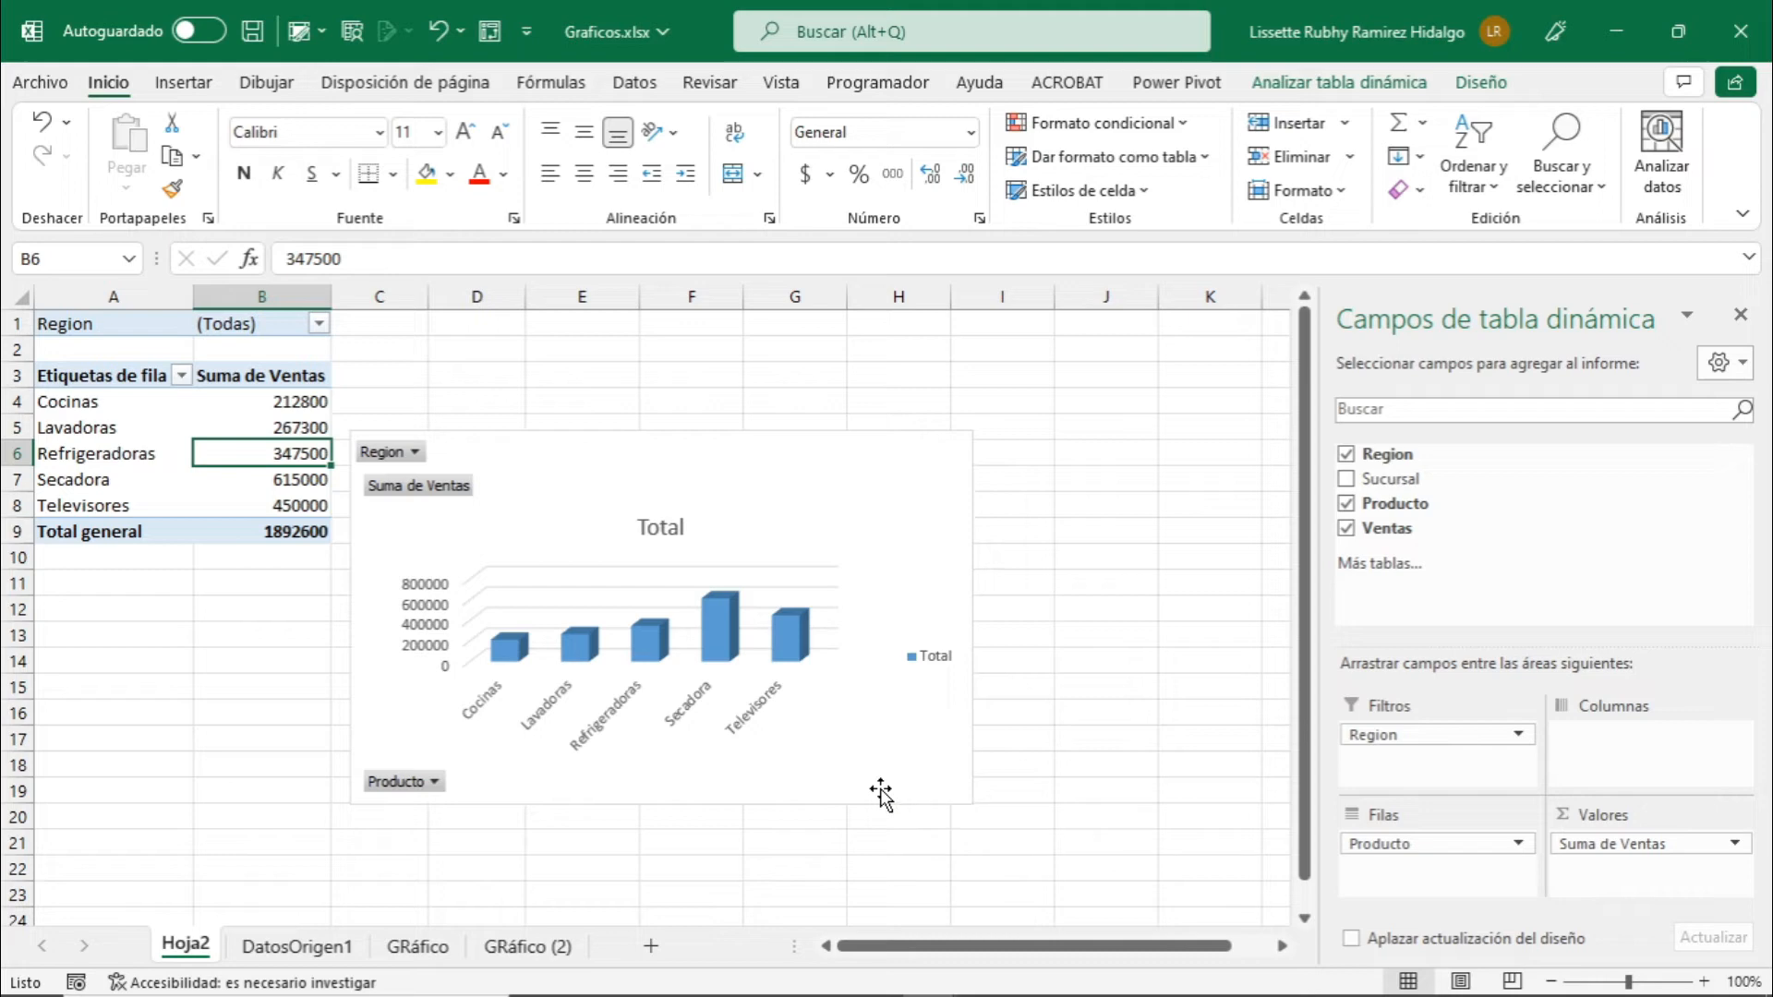
Go to the GRáfico sheet containing the pivot chart of sales by branch and product.
left_click(881, 794)
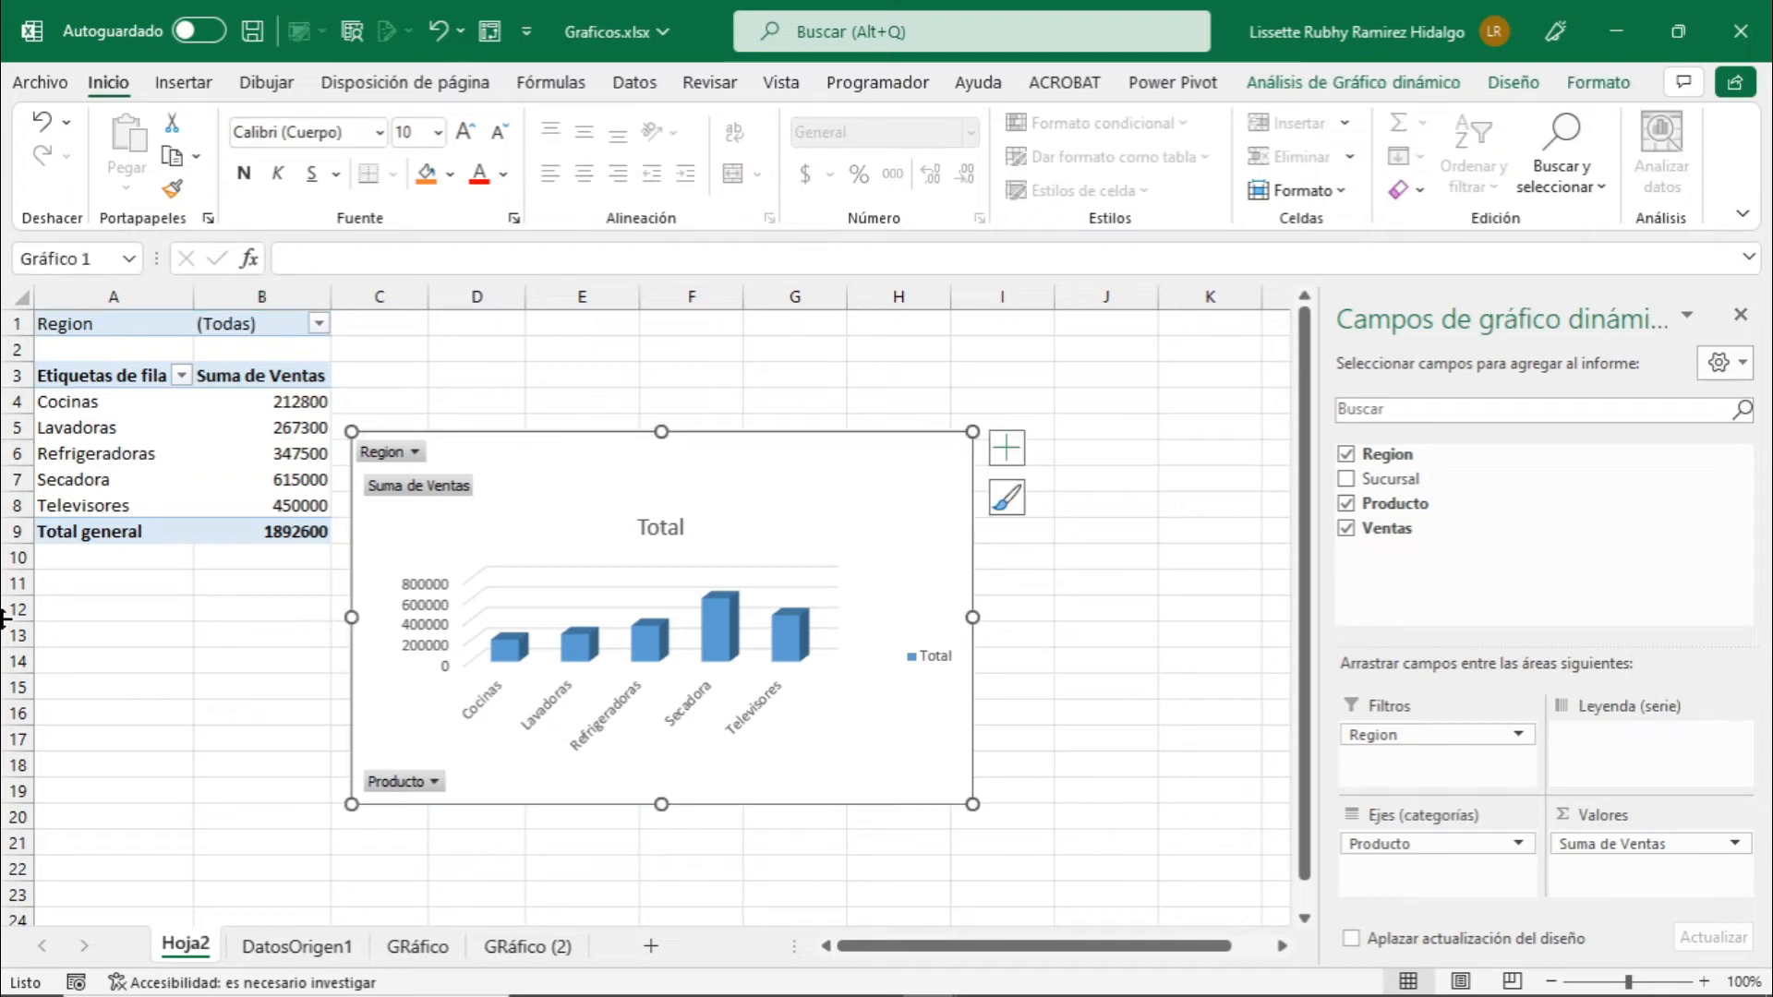
left_click(517, 947)
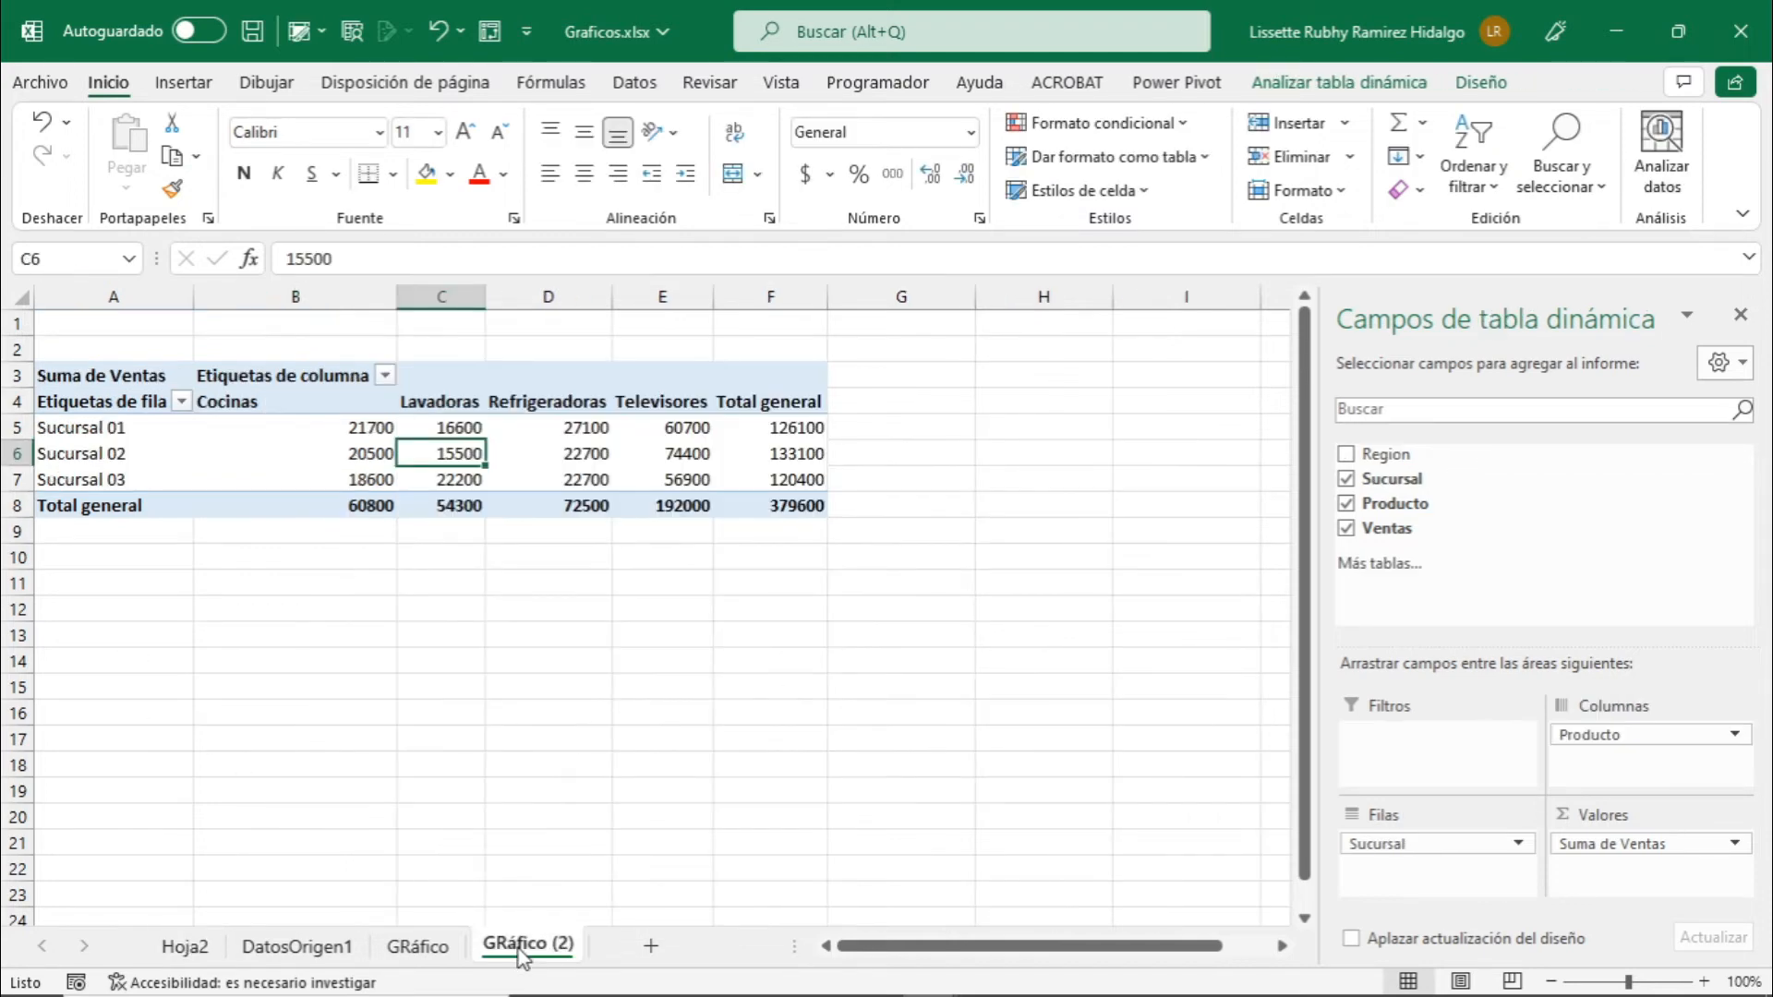
left_click(448, 950)
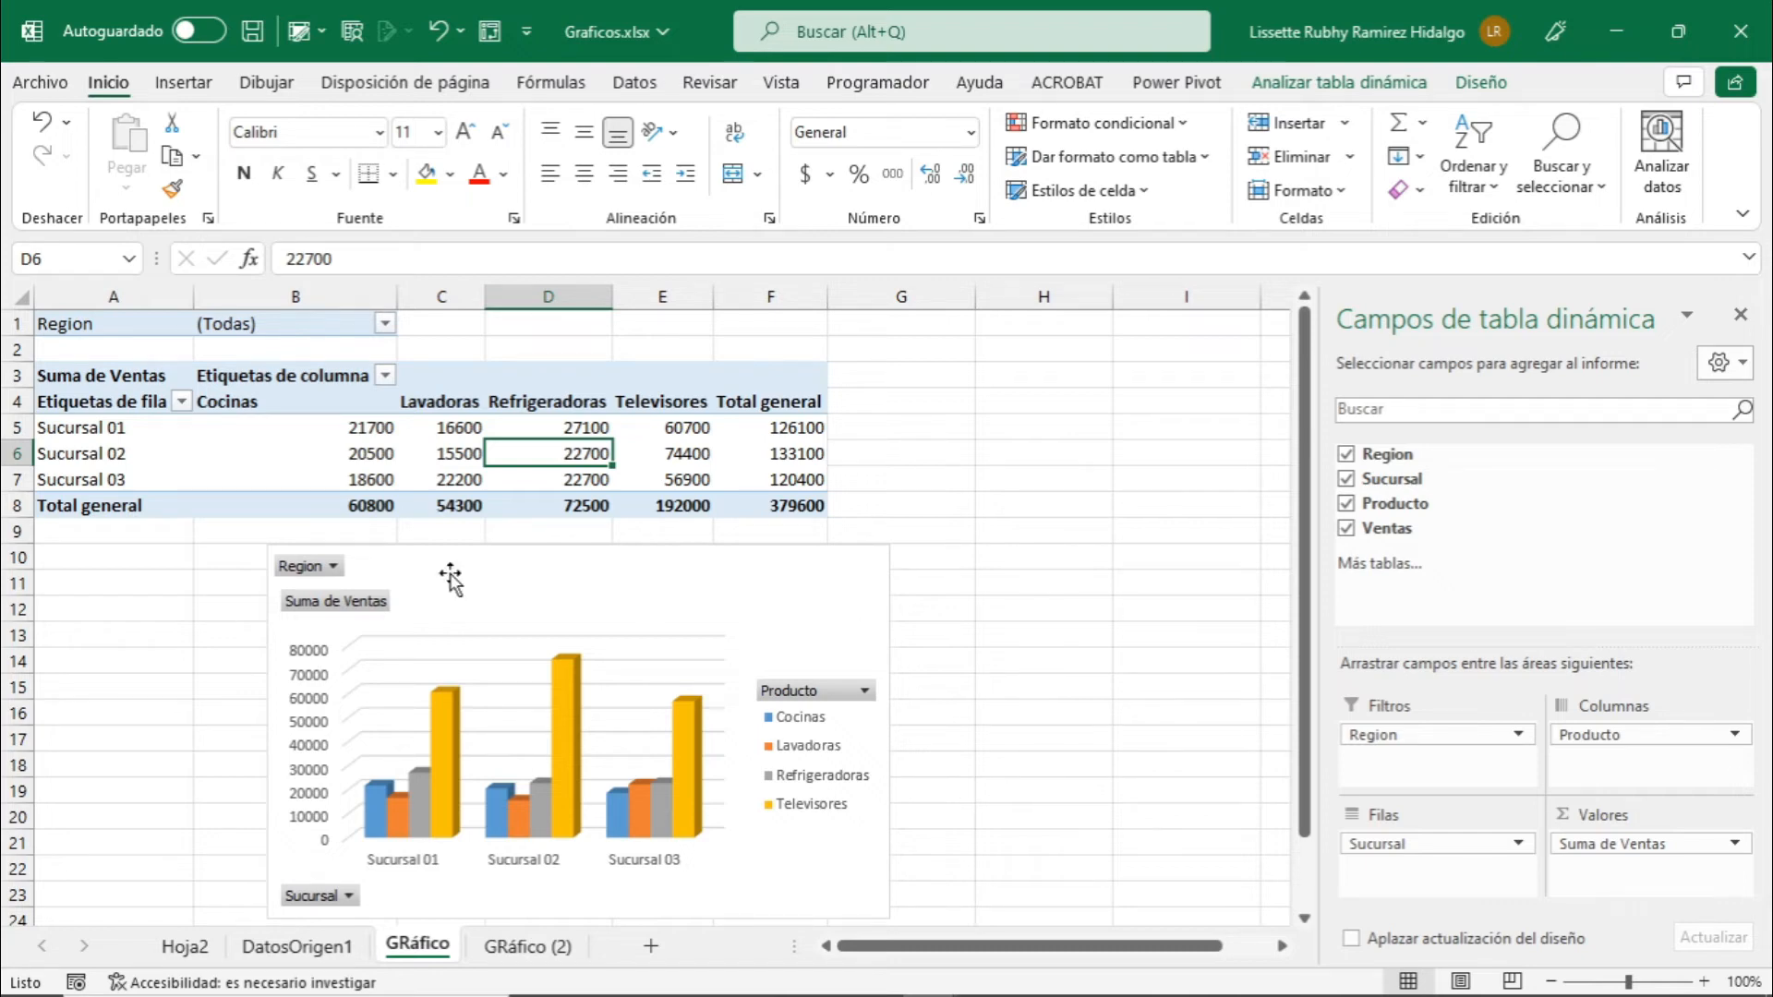
Filter the branch sales pivot chart's Region field to show only Norte.
left_click(332, 569)
left_click(332, 569)
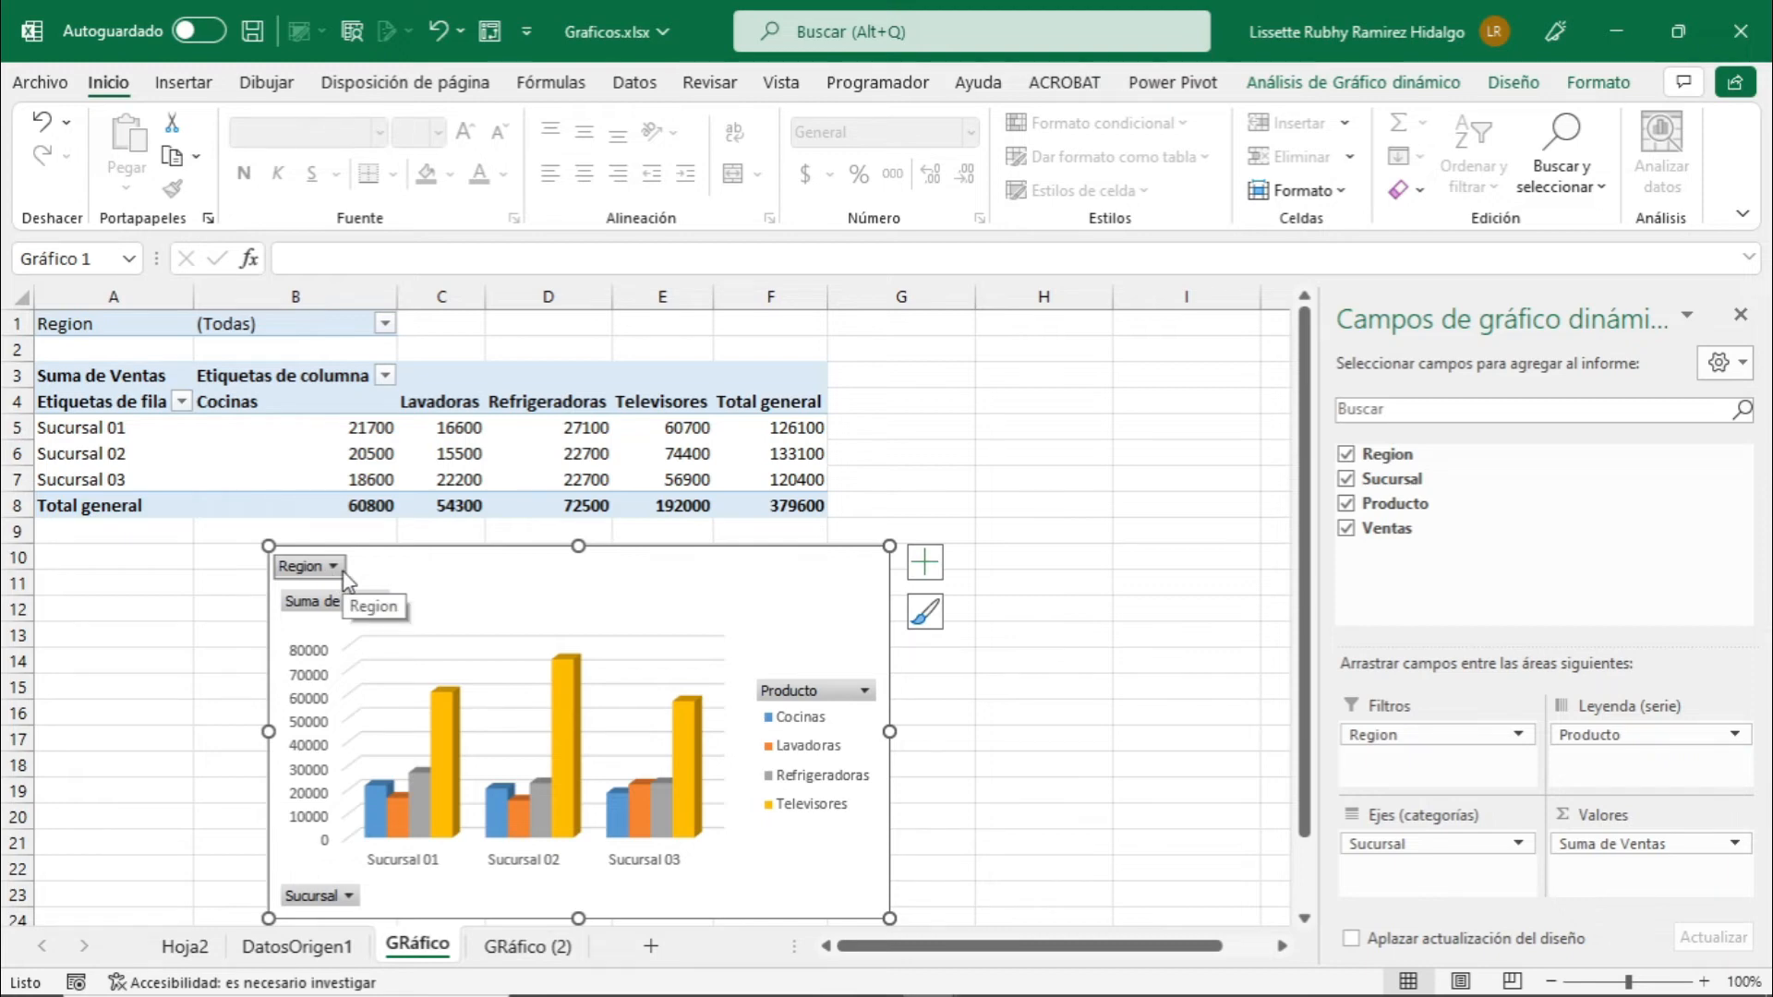
left_click(343, 574)
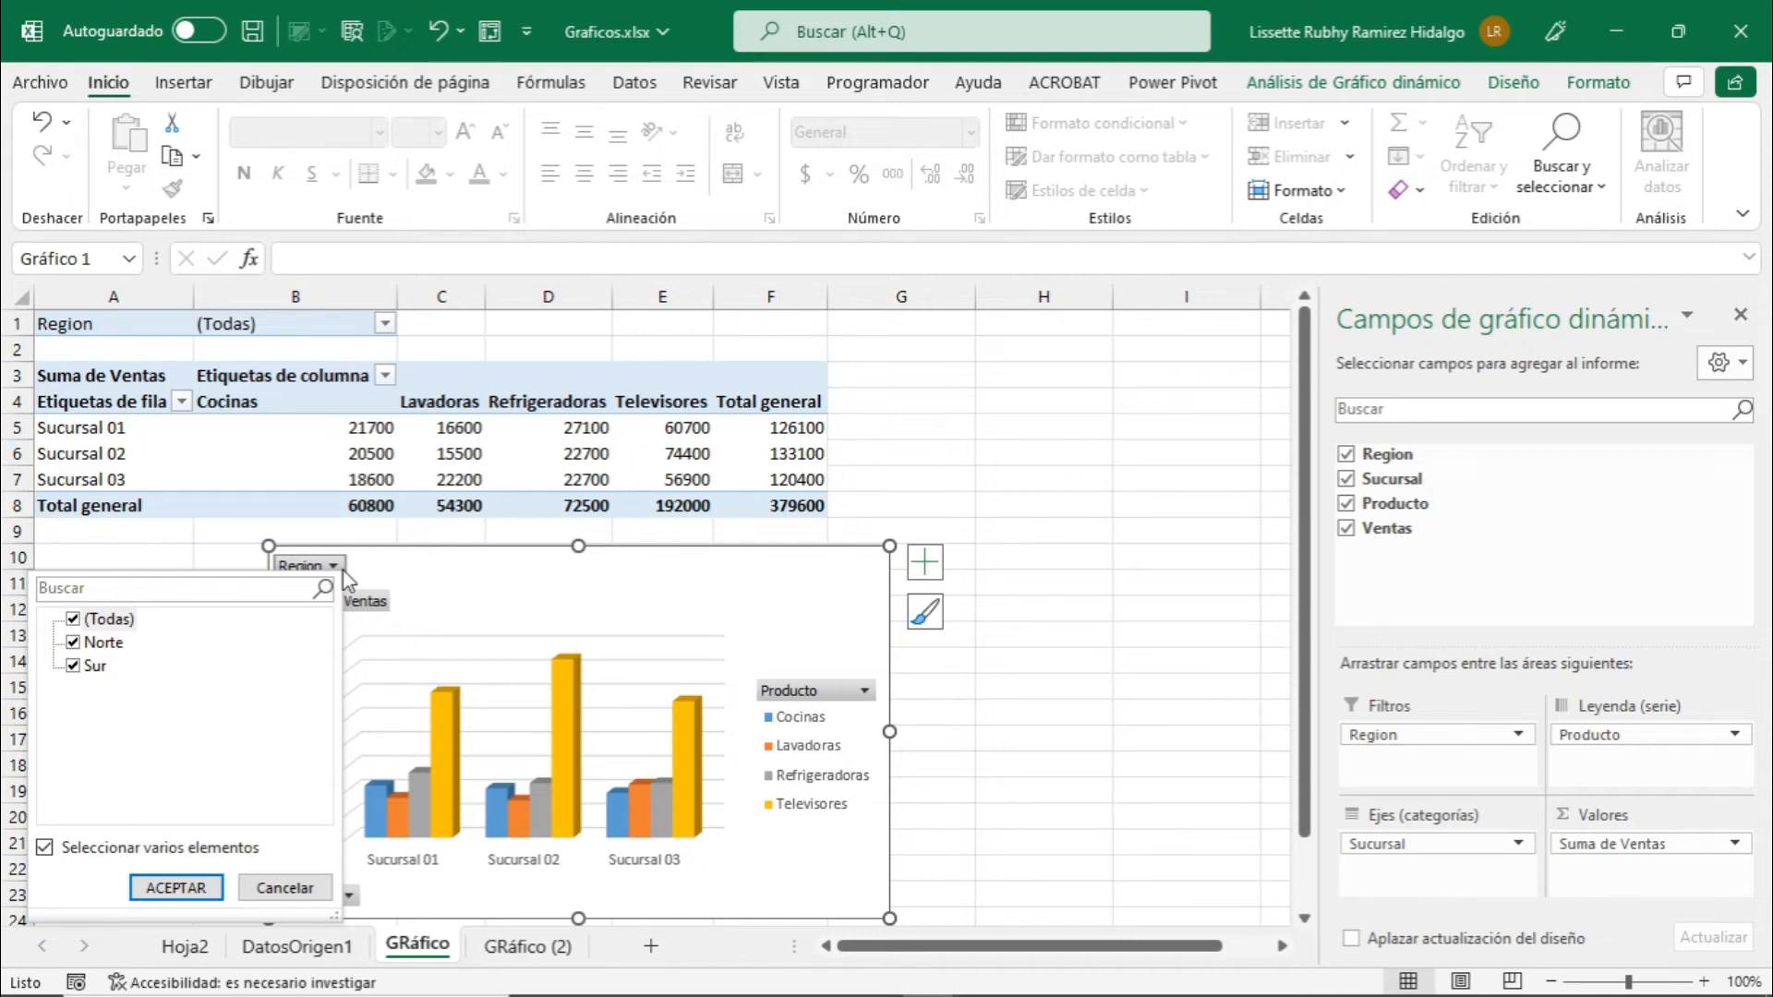
left_click(343, 571)
left_click(342, 571)
left_click(73, 619)
left_click(73, 643)
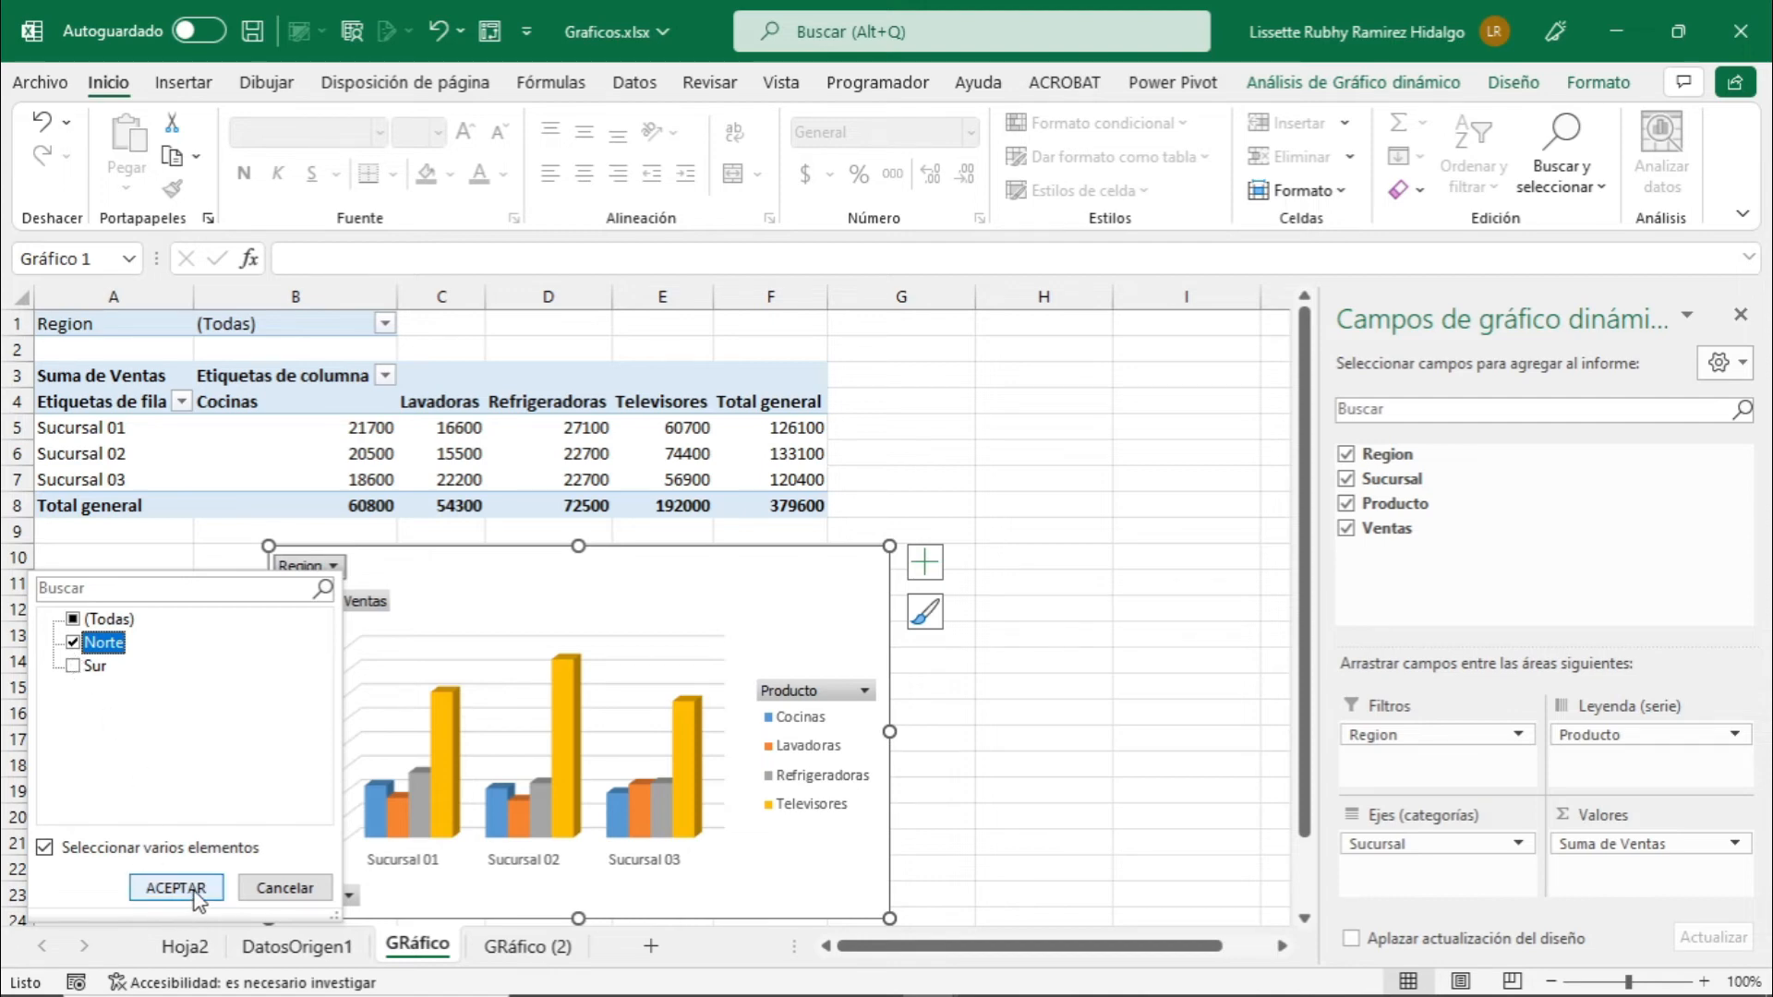
left_click(175, 887)
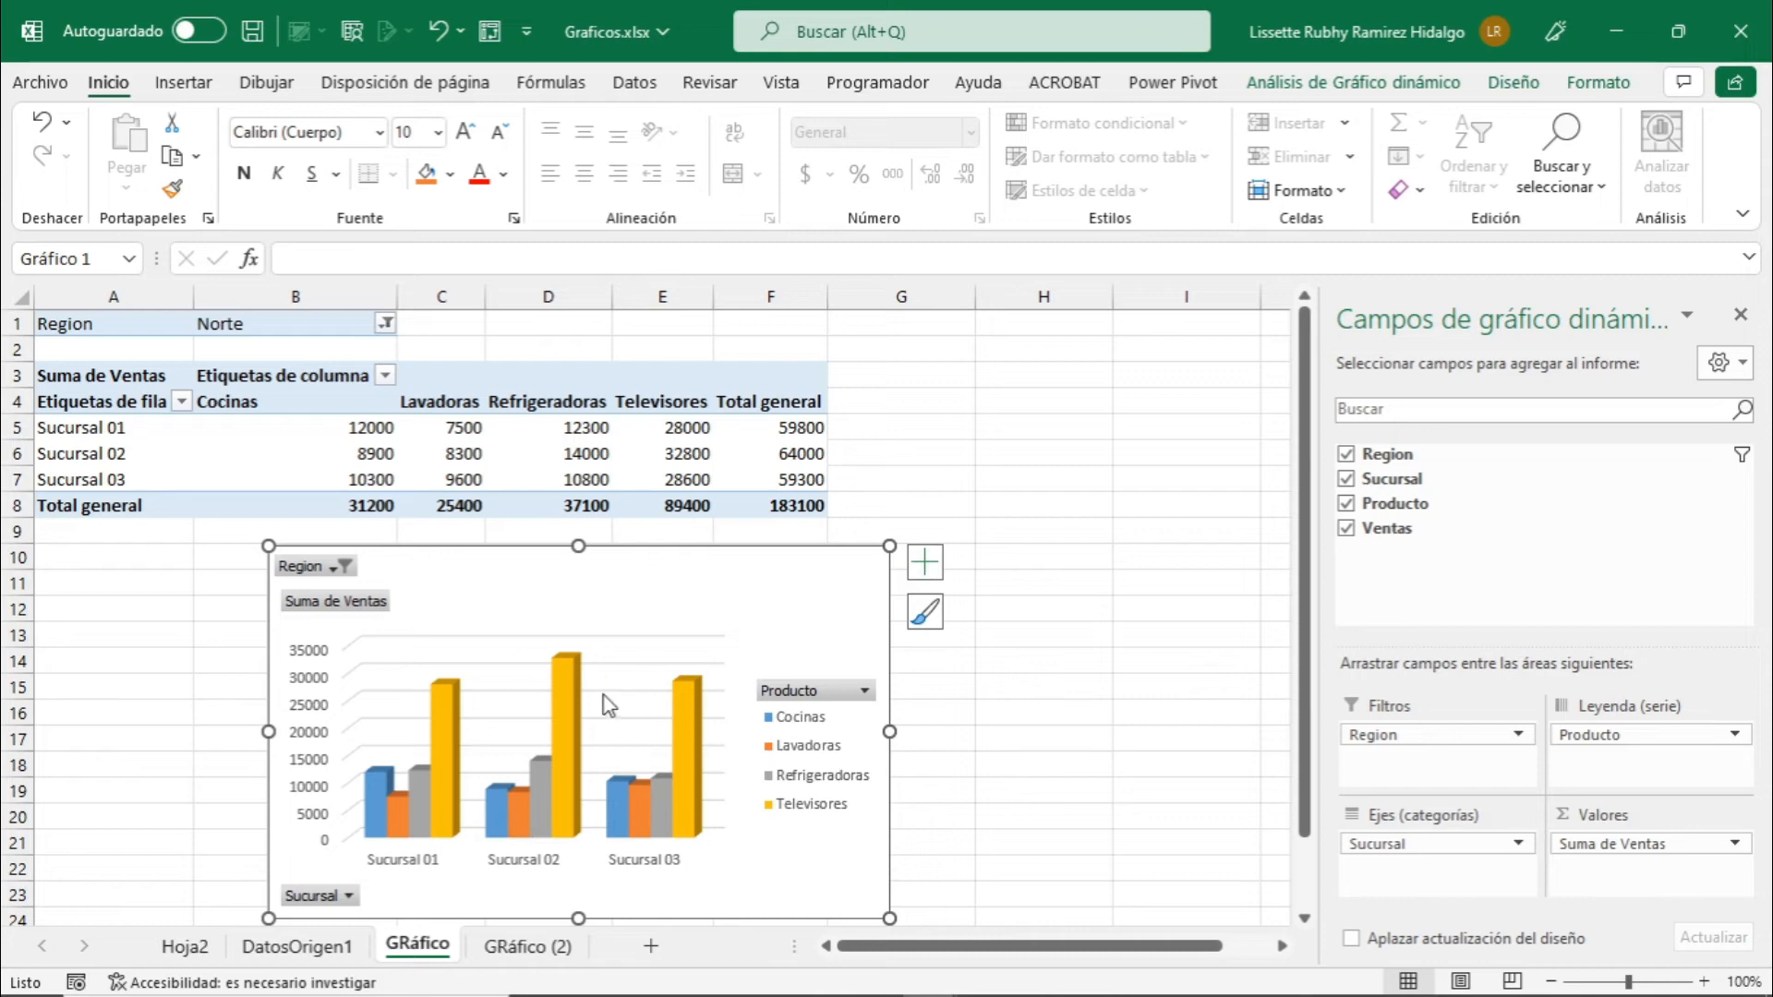
Reselect all regions (Todas) in the branch sales pivot chart's Region filter.
left_click(342, 567)
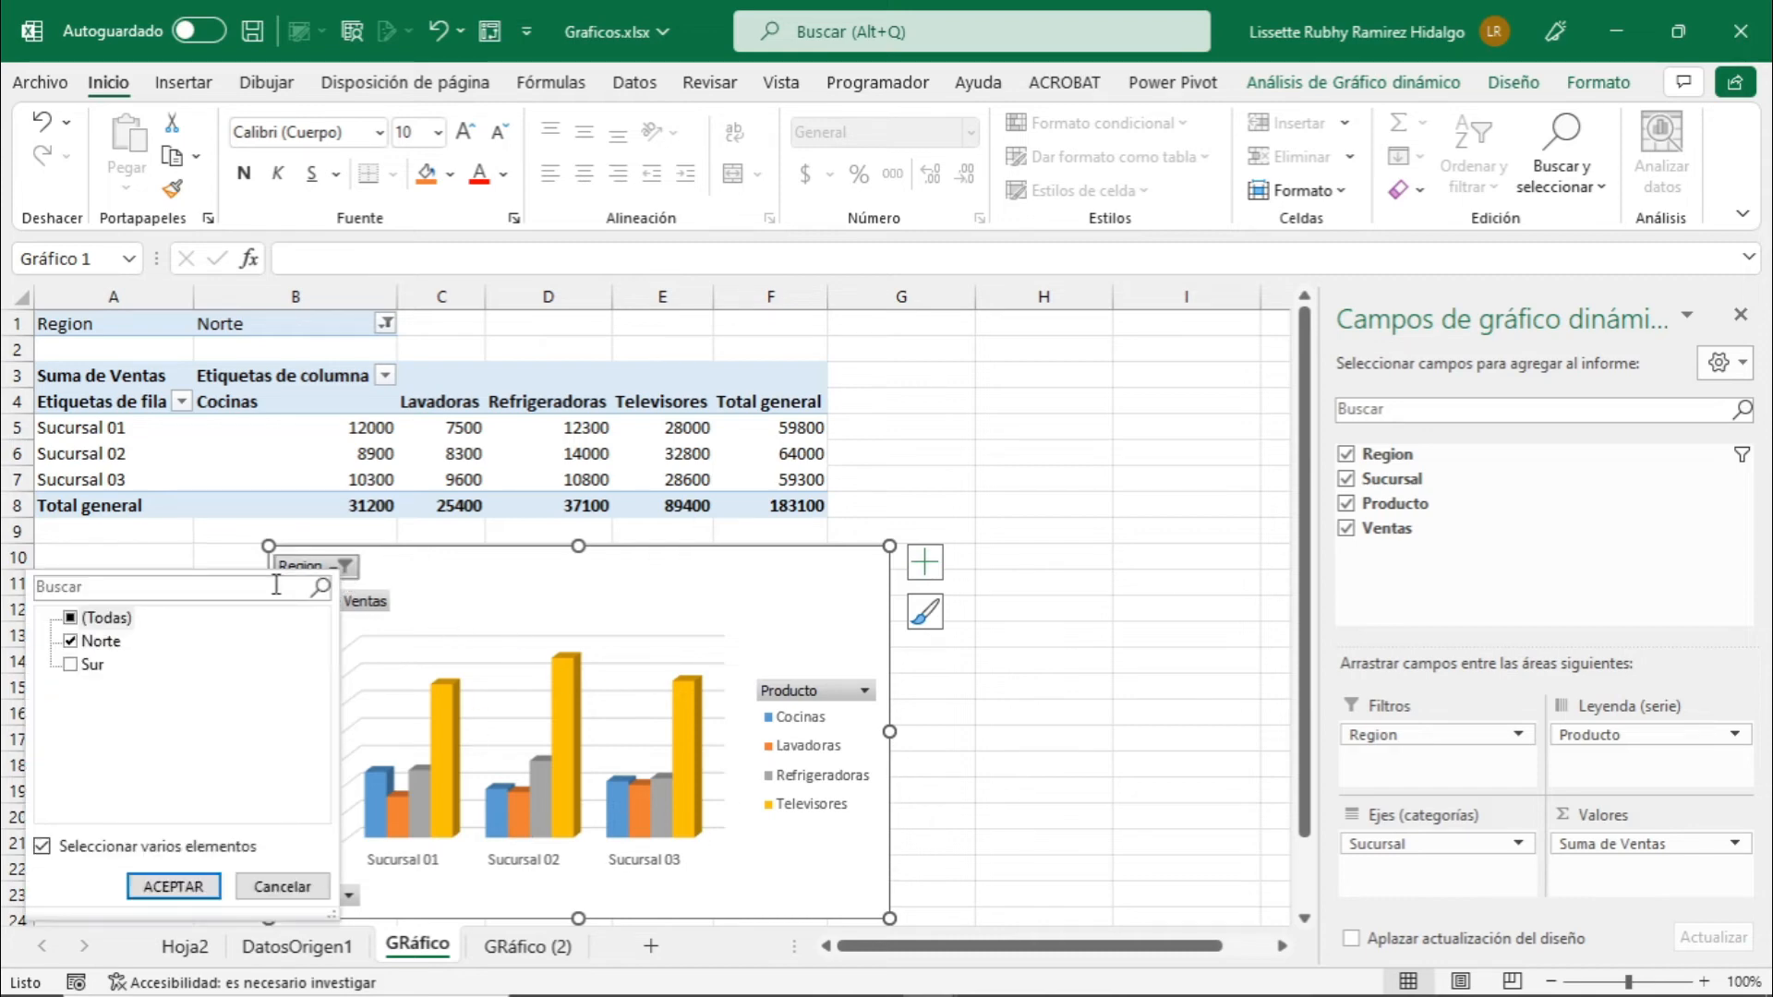
left_click(72, 620)
left_click(183, 888)
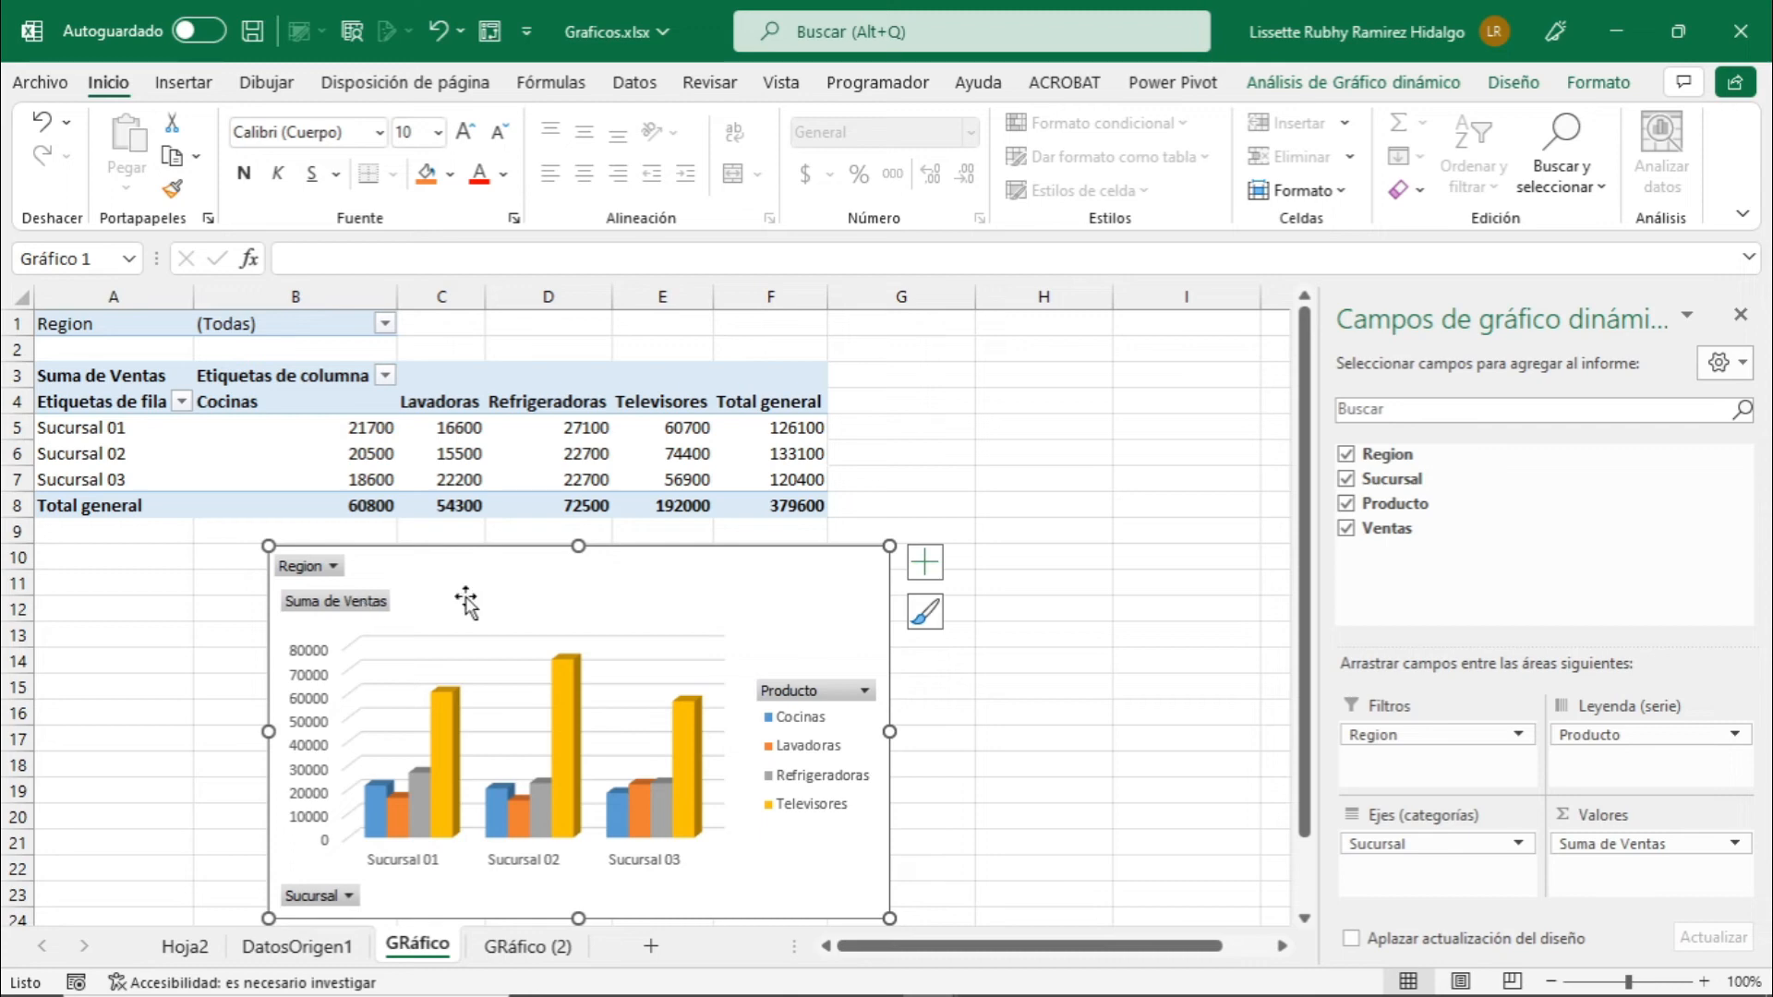
Examine the sorting and filter options of the Producto and Sucursal fields in the branch sales pivot chart.
left_click(866, 693)
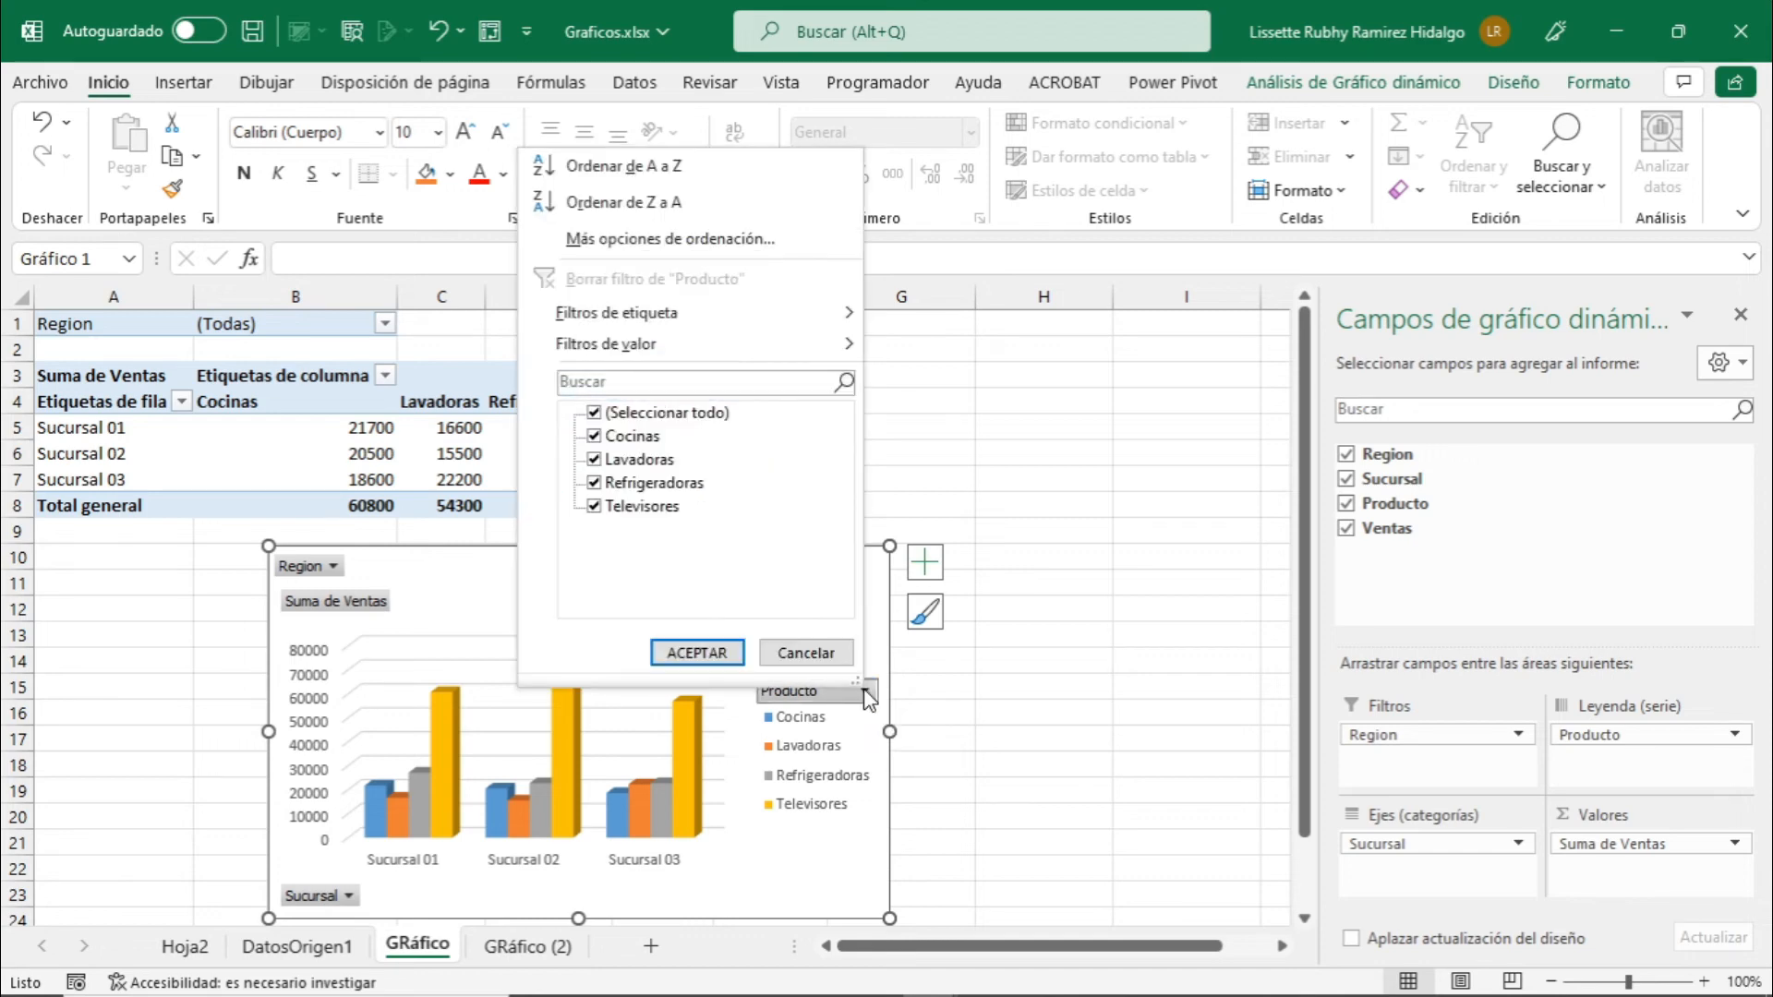
left_click(868, 694)
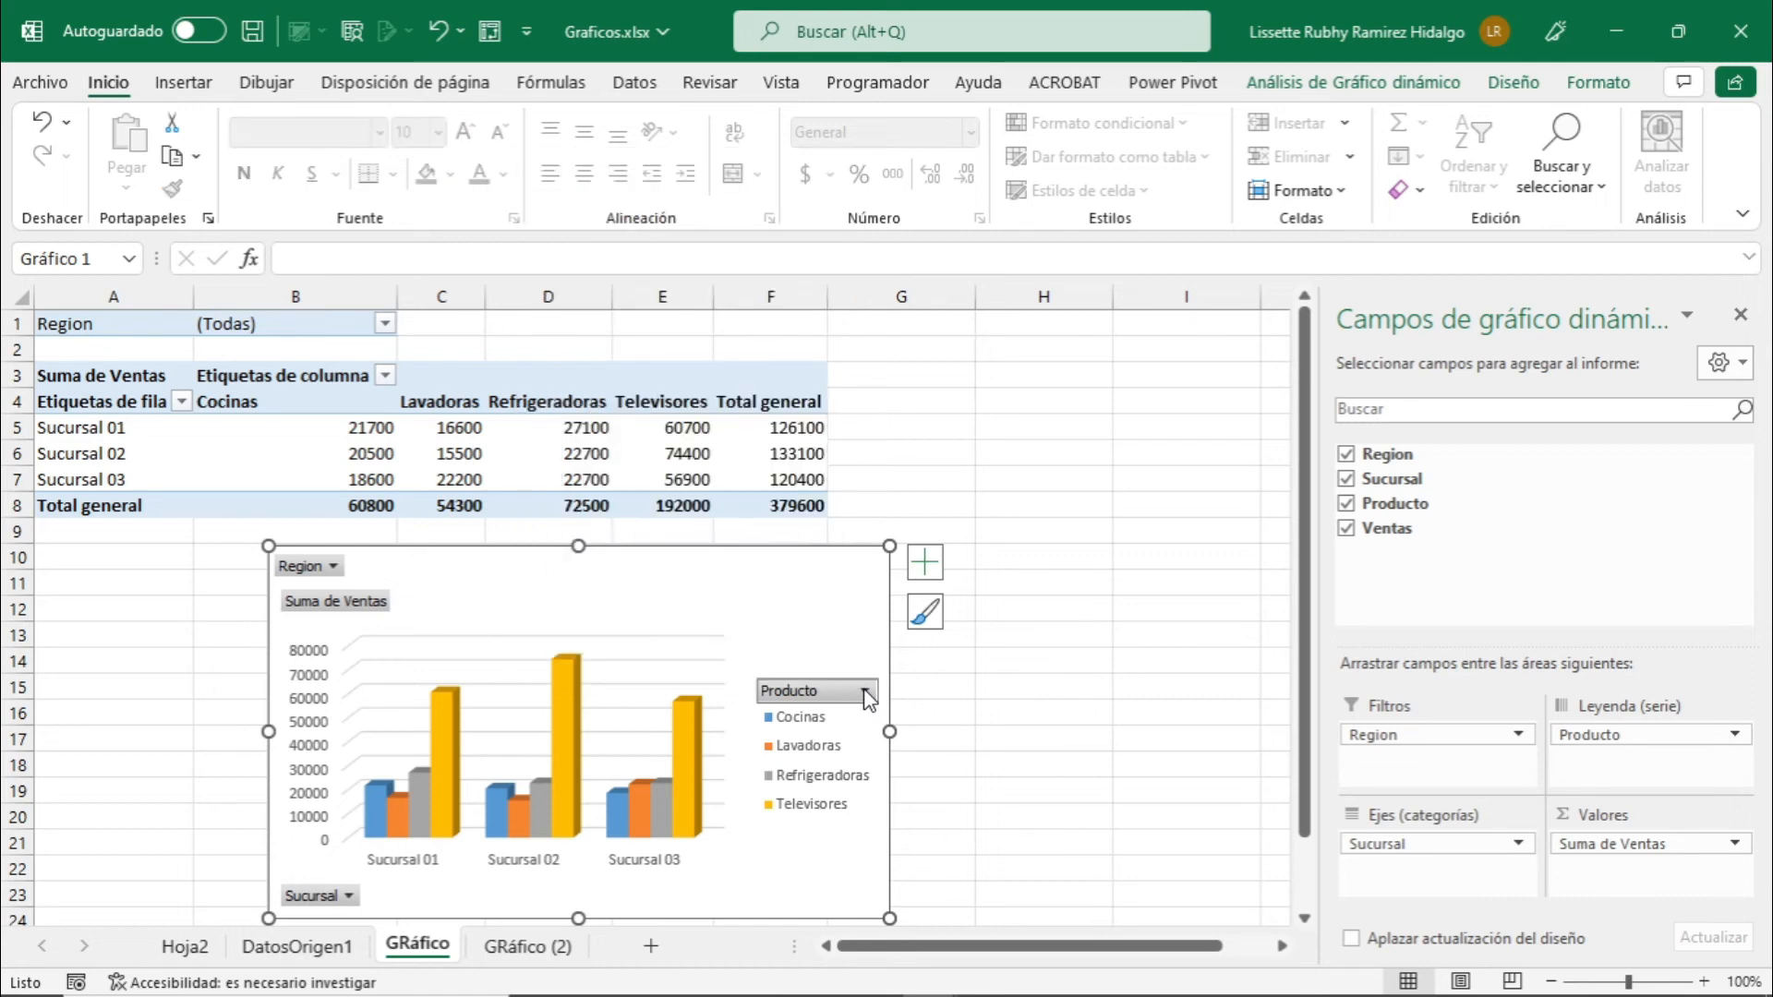
left_click(867, 694)
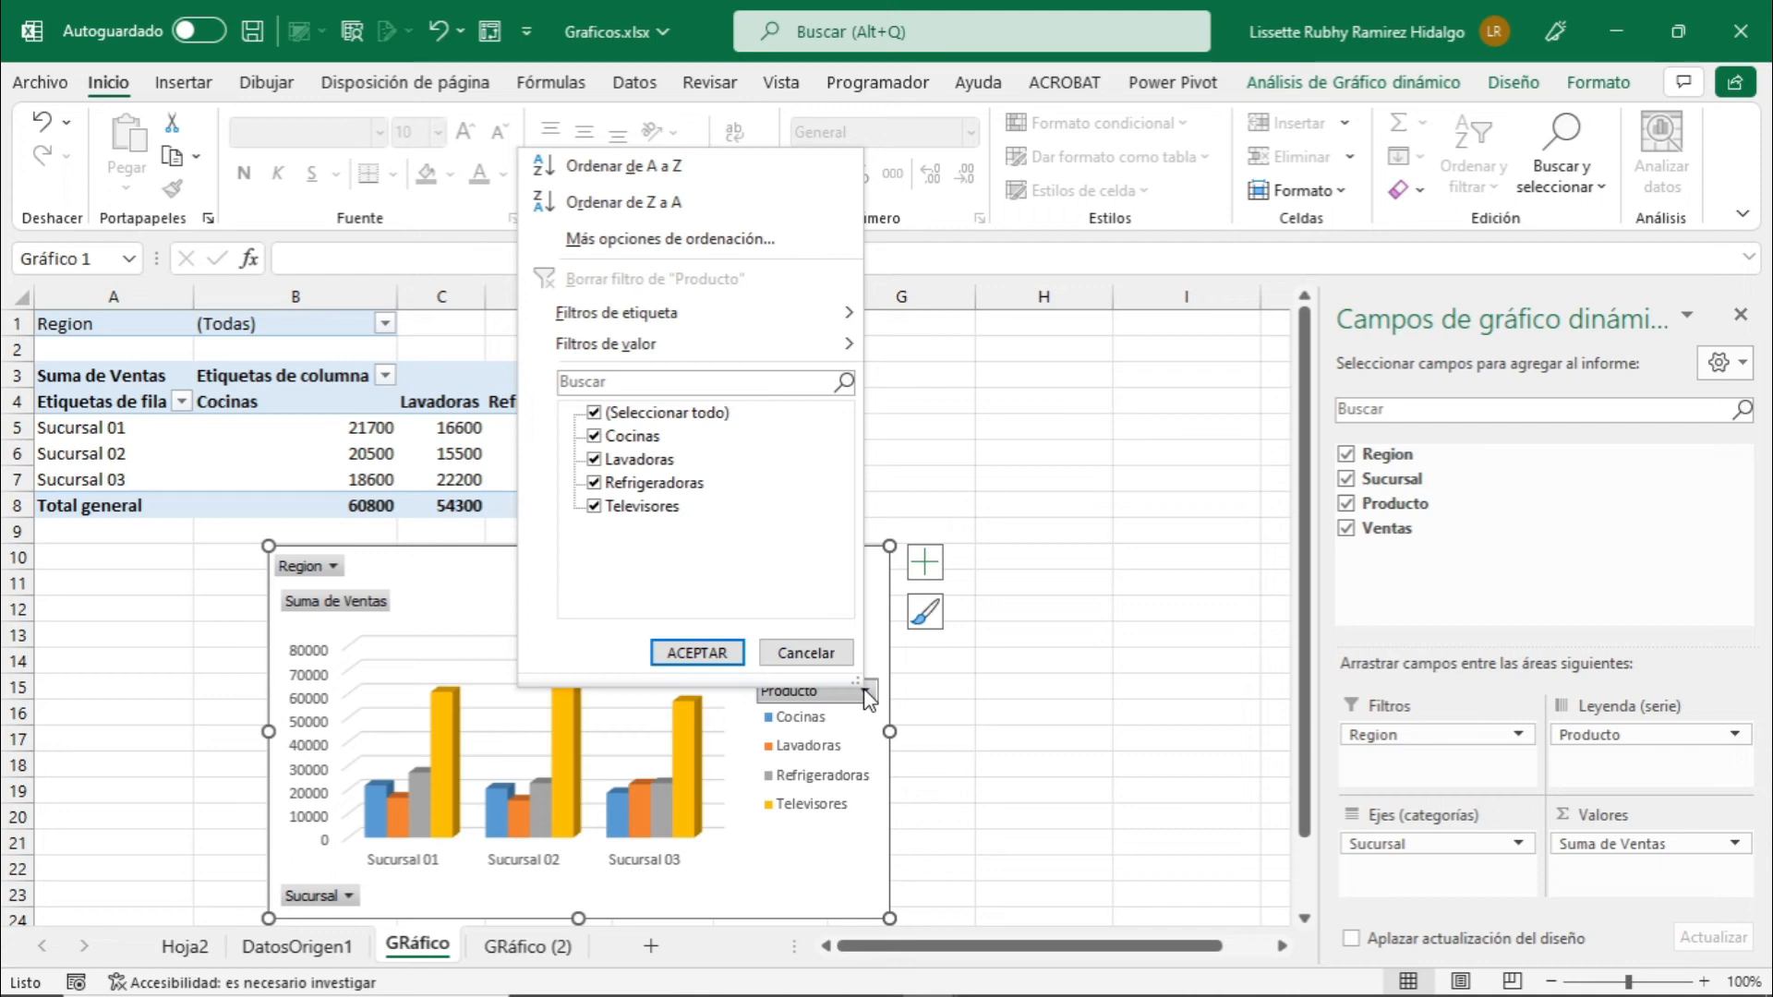
left_click(867, 694)
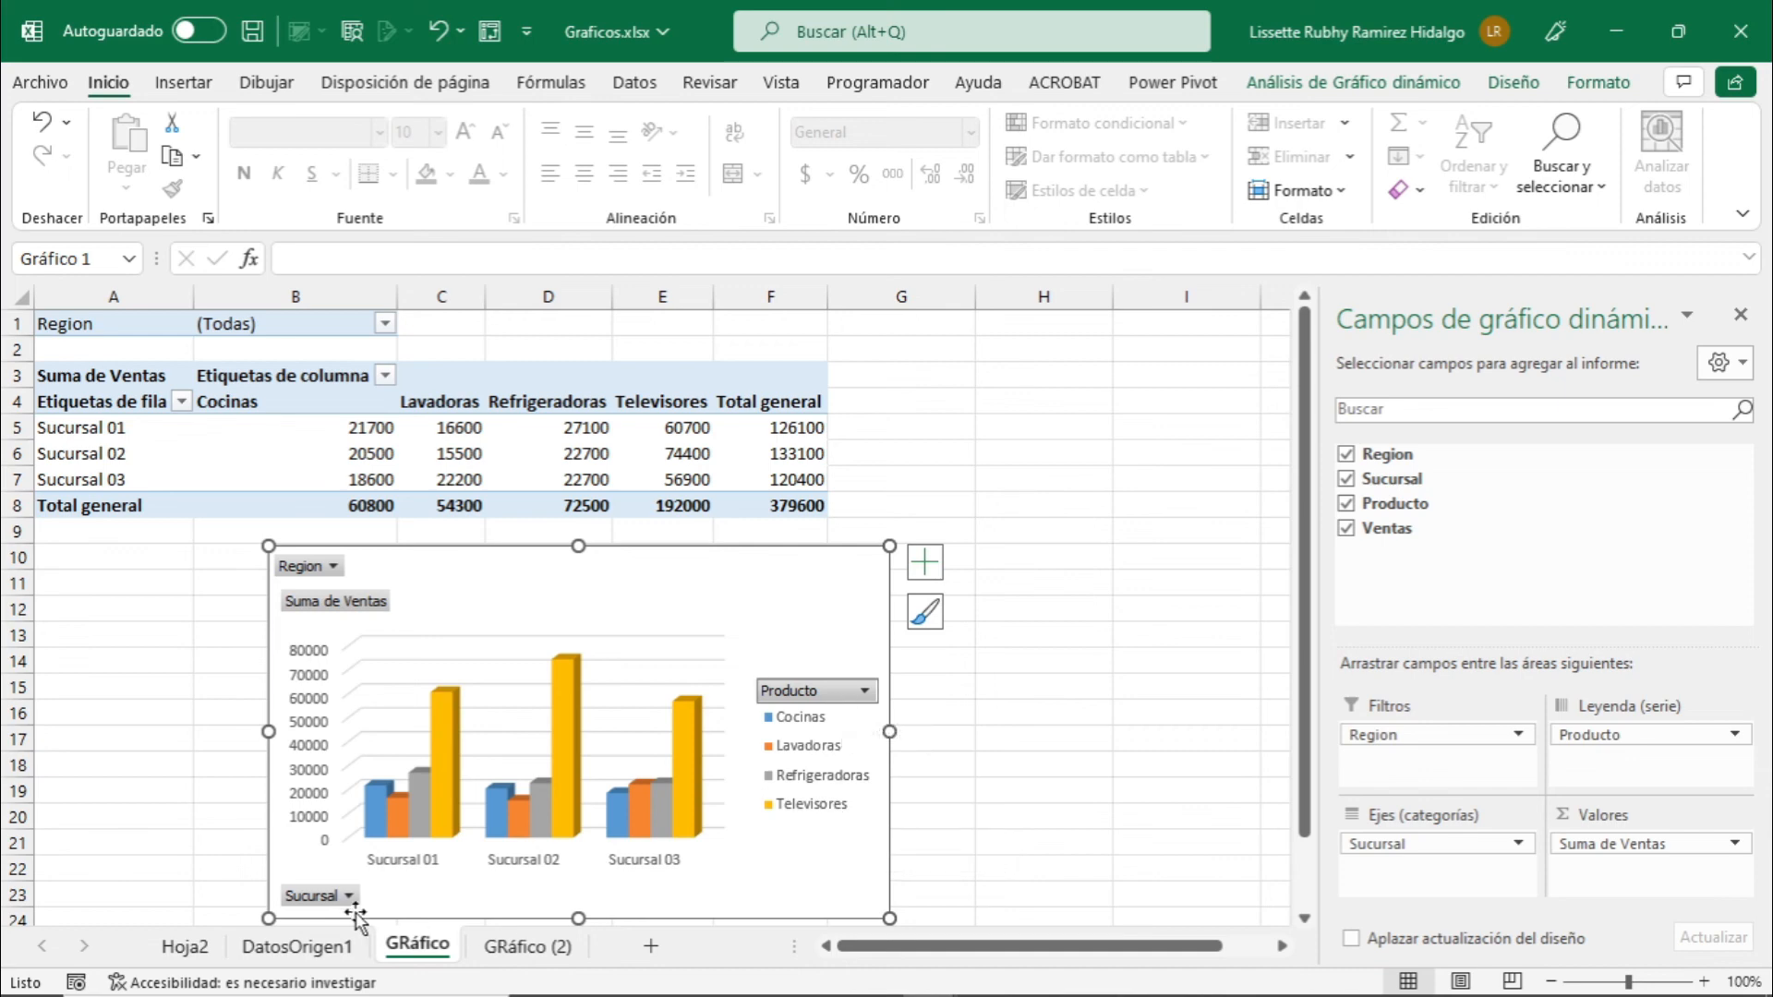
left_click(332, 898)
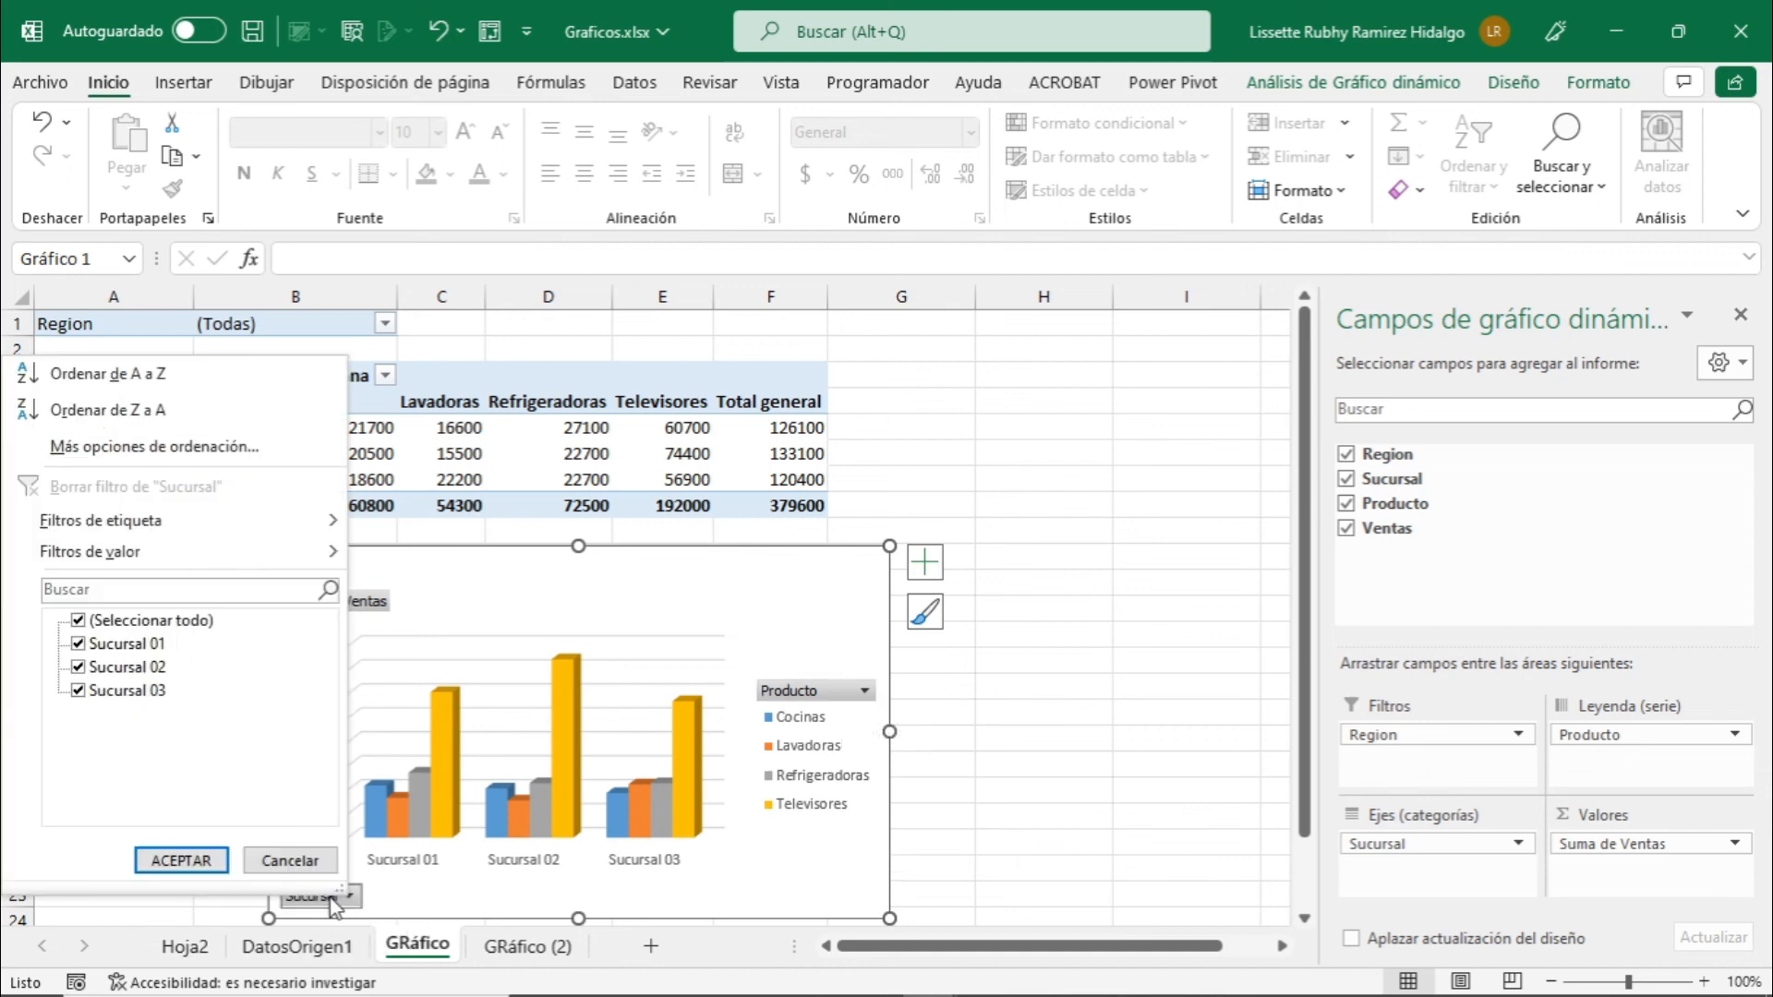
left_click(339, 900)
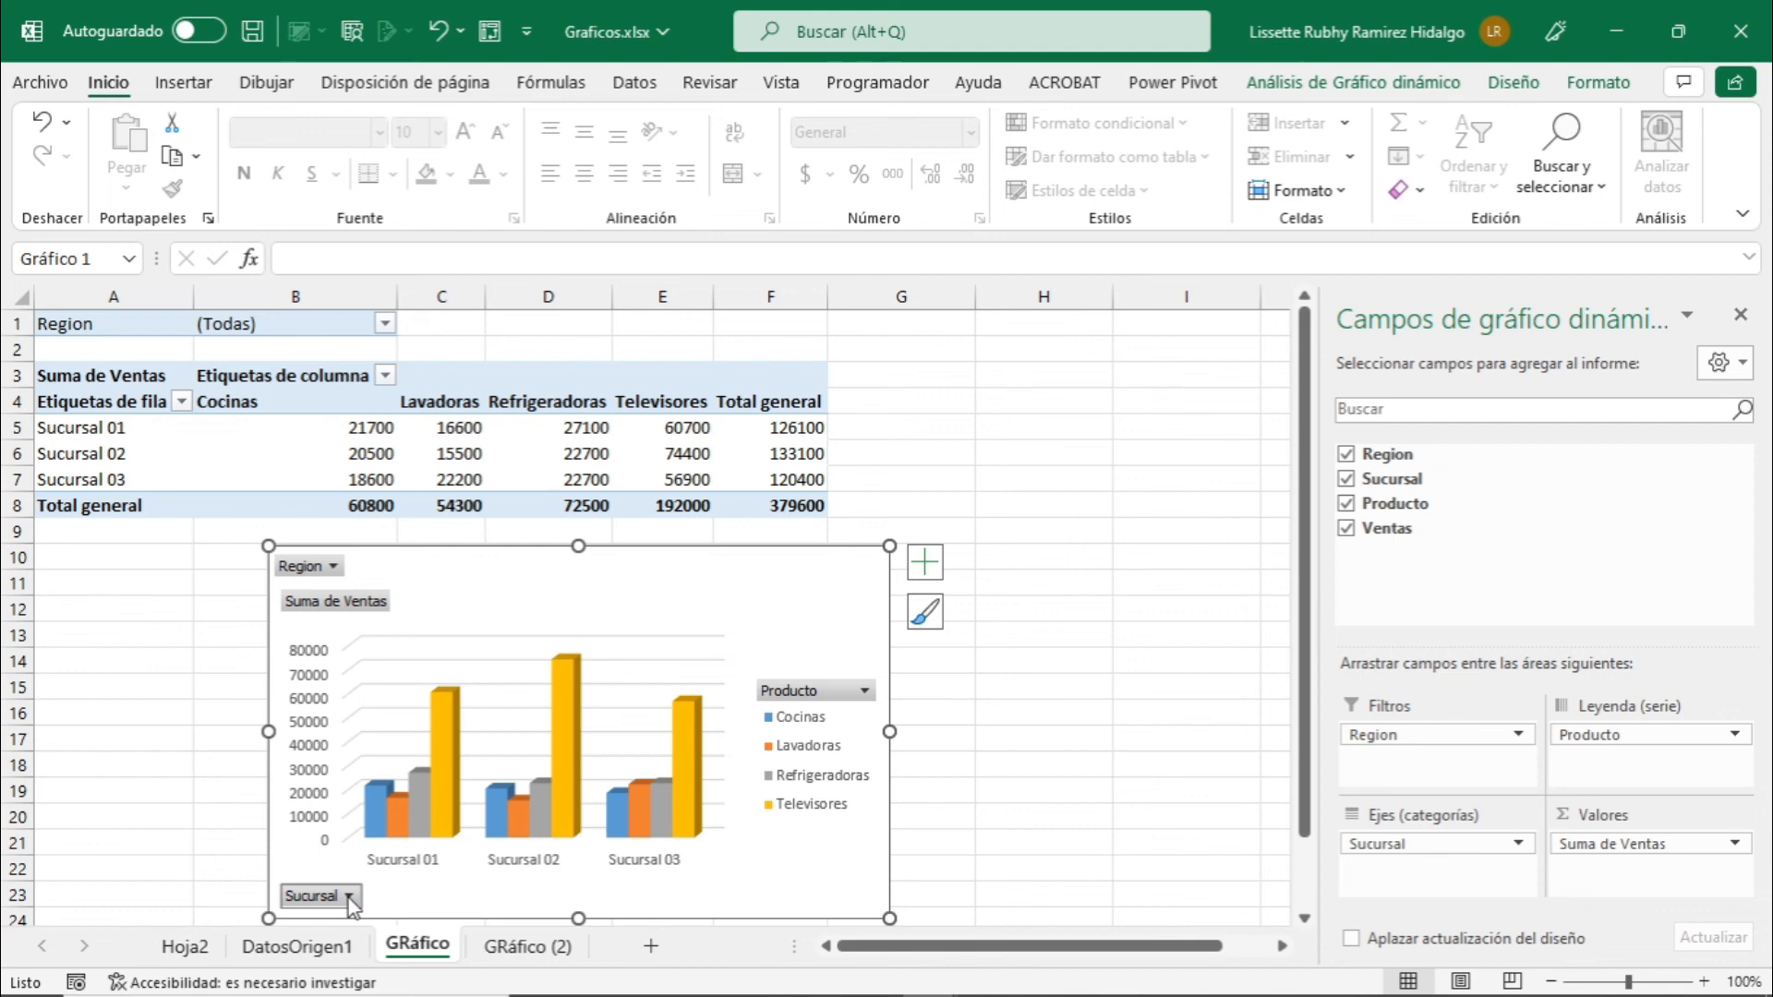
left_click(349, 897)
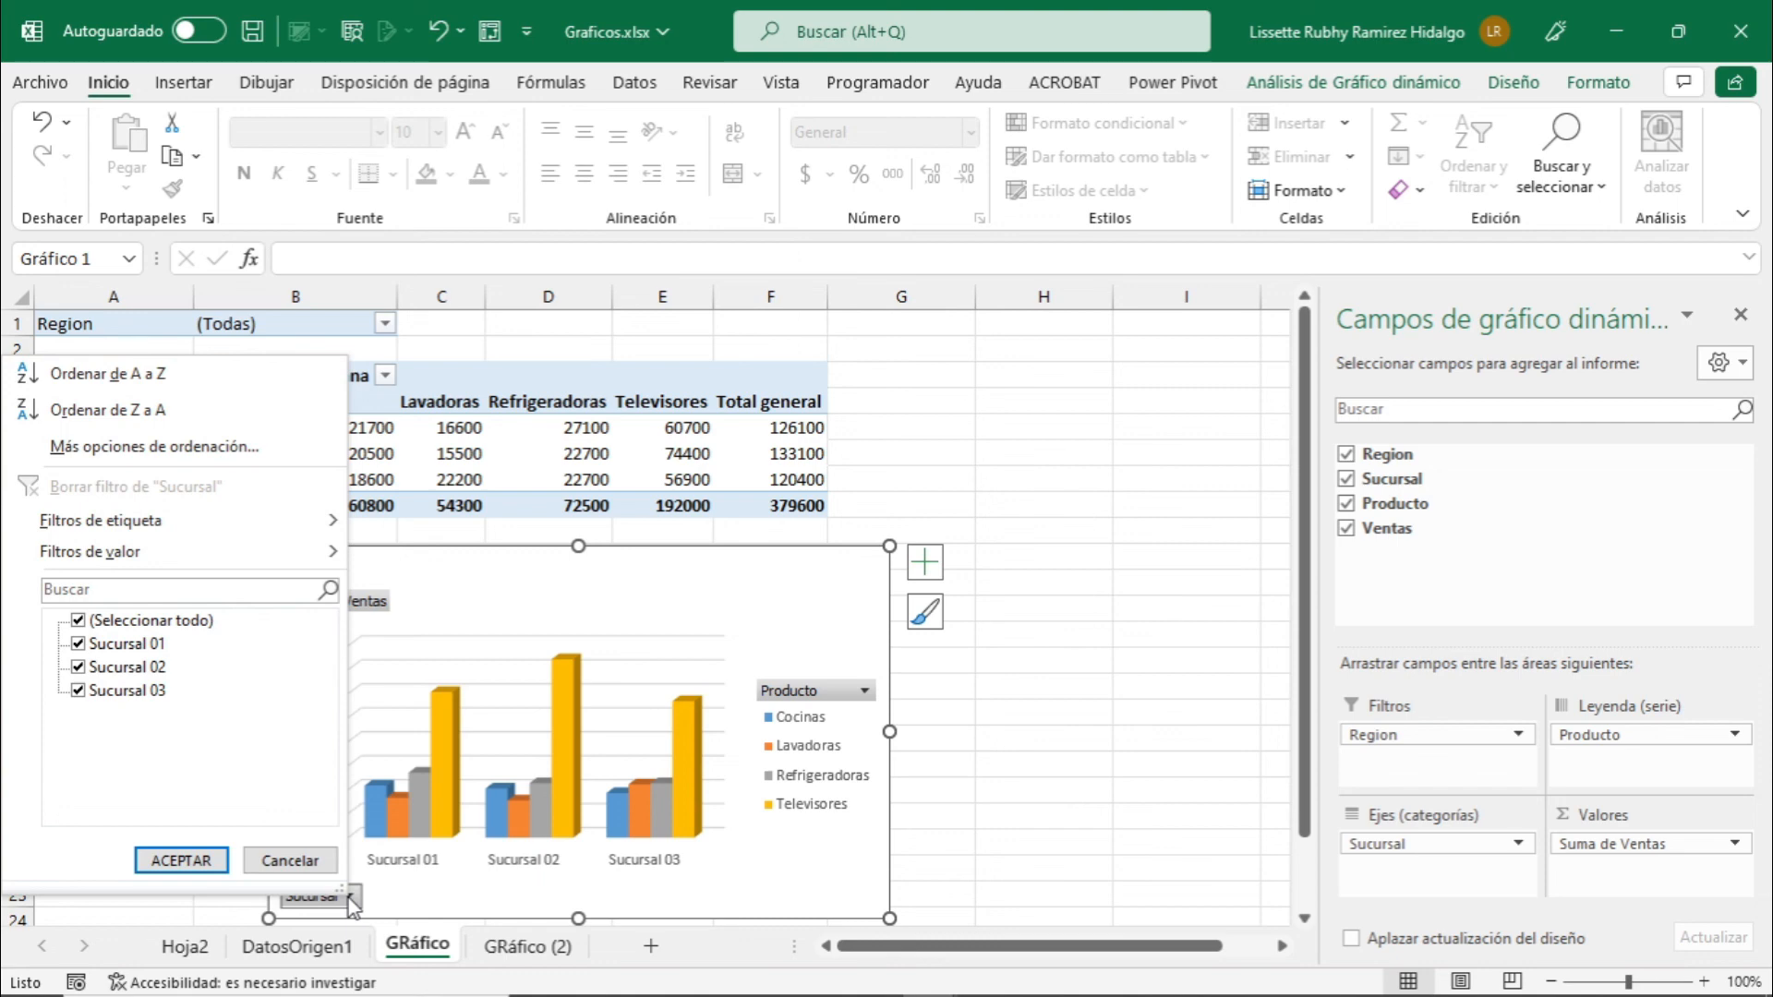
left_click(351, 897)
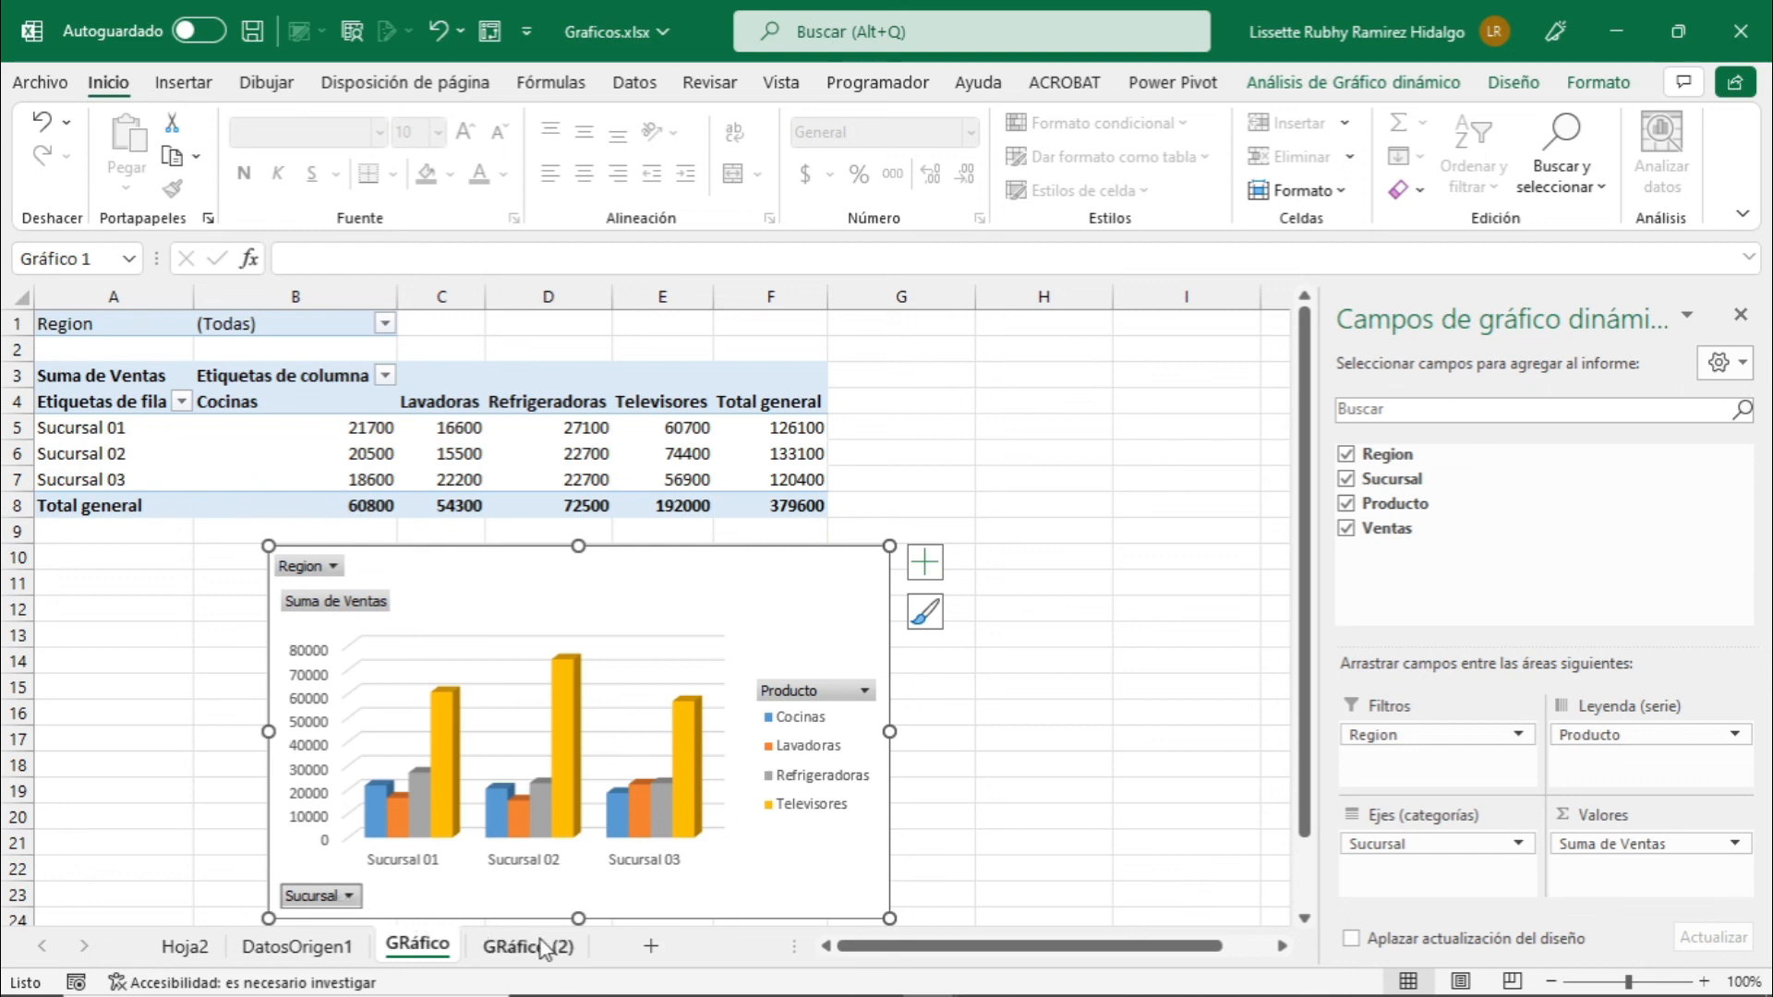
mouse_move(616, 814)
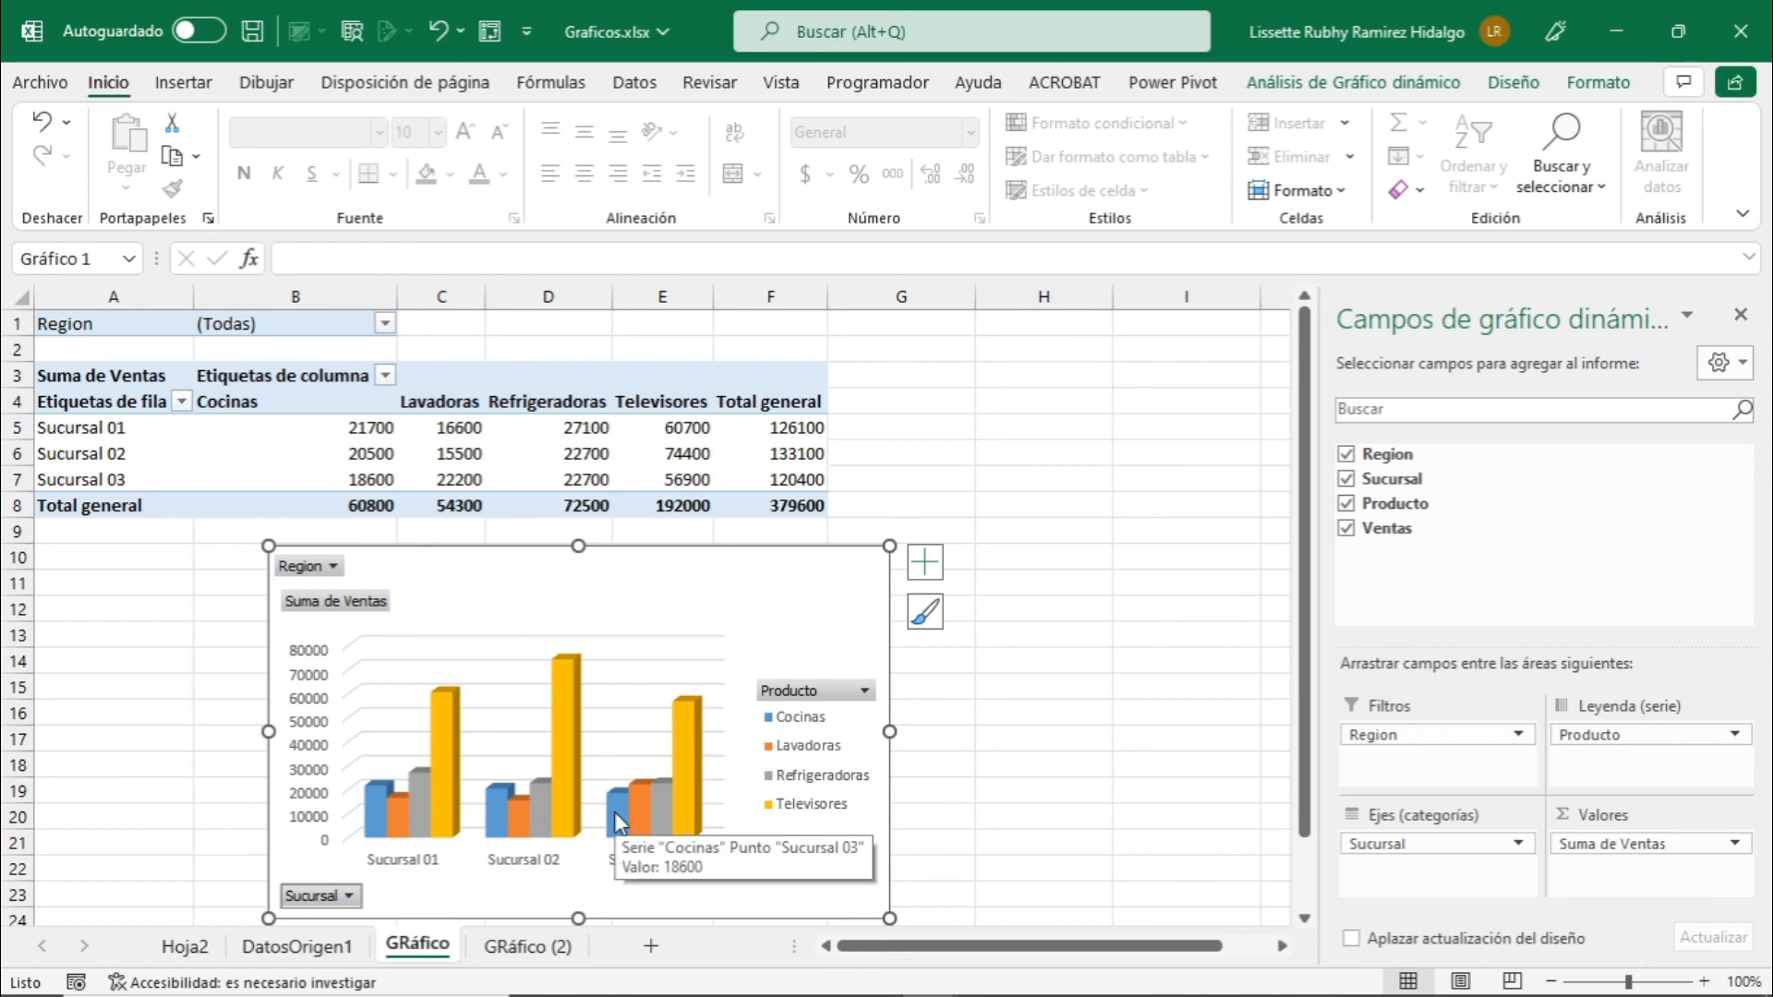